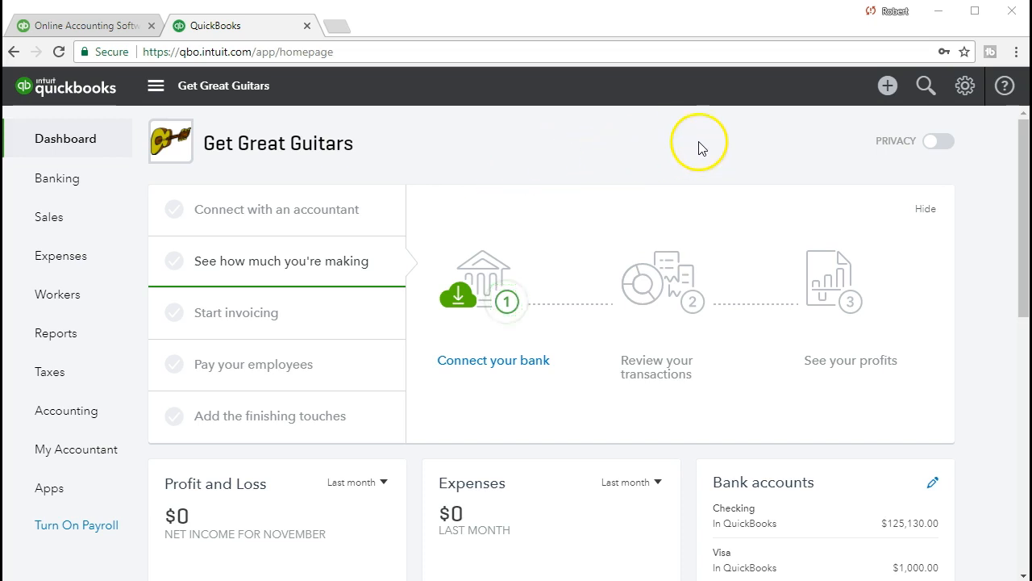
# Step: Open the + Create menu of new transaction types from the top bar
pyautogui.click(898, 95)
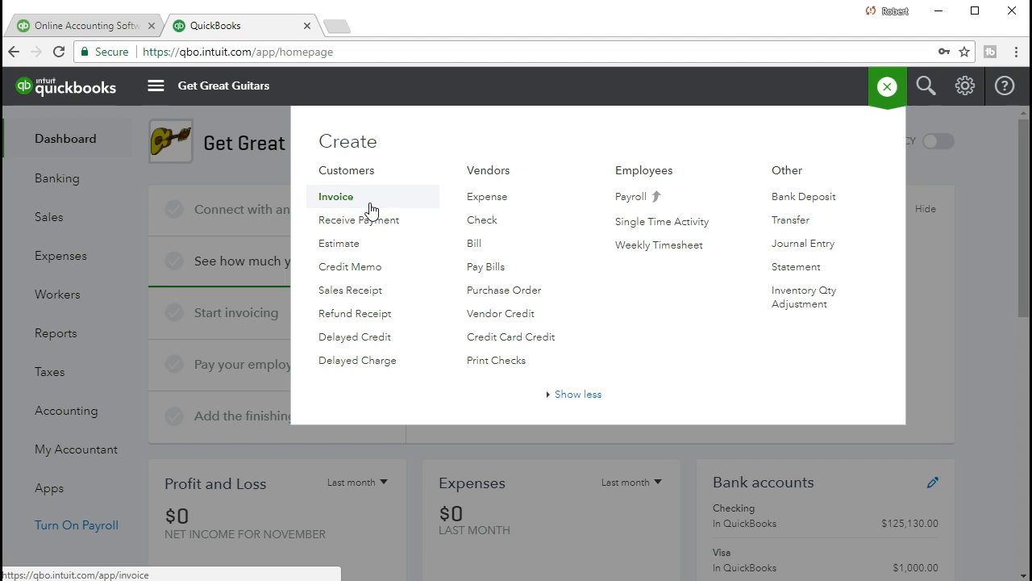
# Step: Dismiss the Create menu and start a new invoice from the Sales invoices list
pyautogui.click(468, 226)
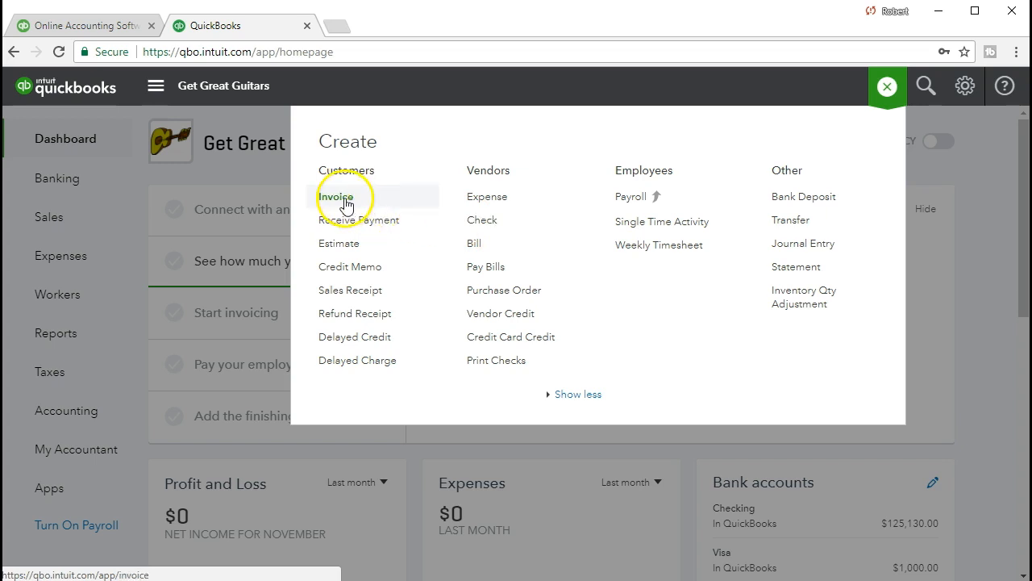
pyautogui.click(256, 167)
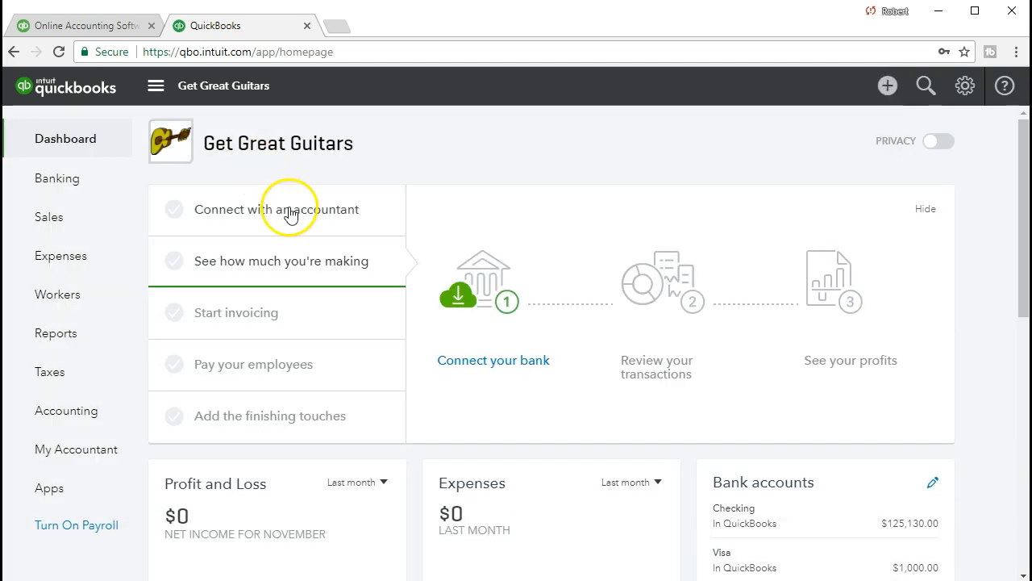
pyautogui.click(86, 231)
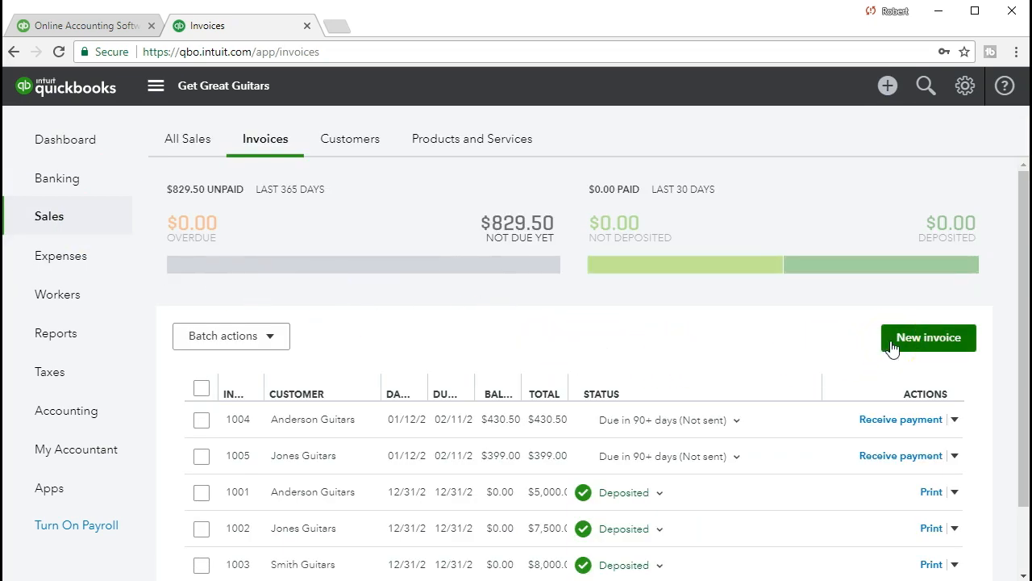
pyautogui.click(892, 345)
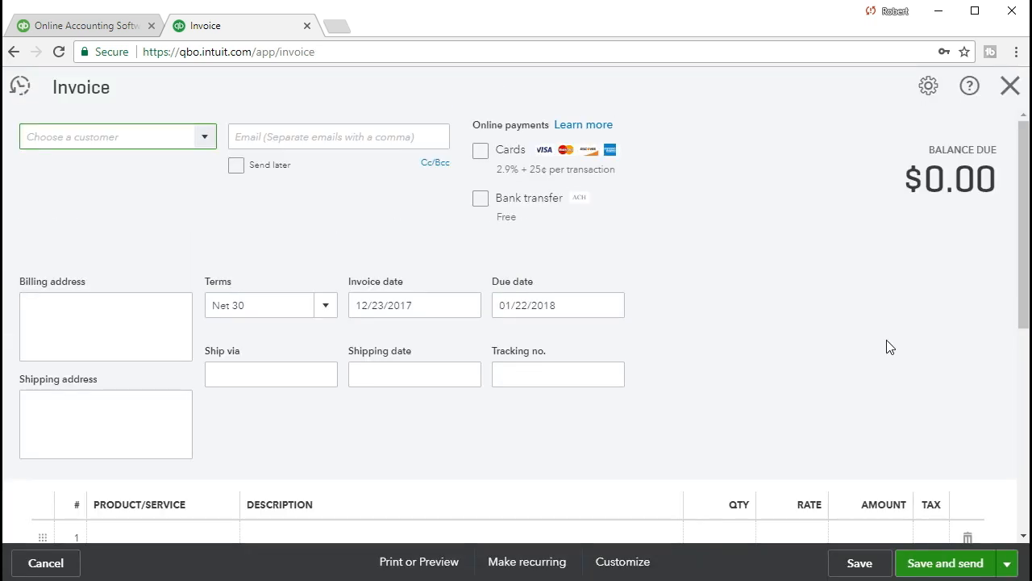
# Step: Choose Eric Music as the invoice customer and open the $400 Epiphone Les Paul billable expense
pyautogui.click(207, 137)
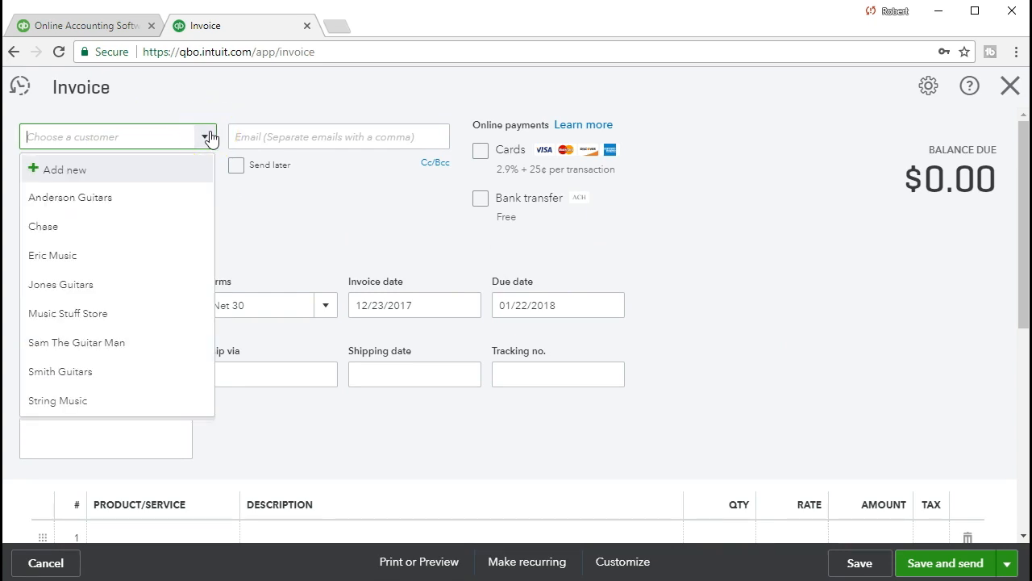
pyautogui.write('Eric Music')
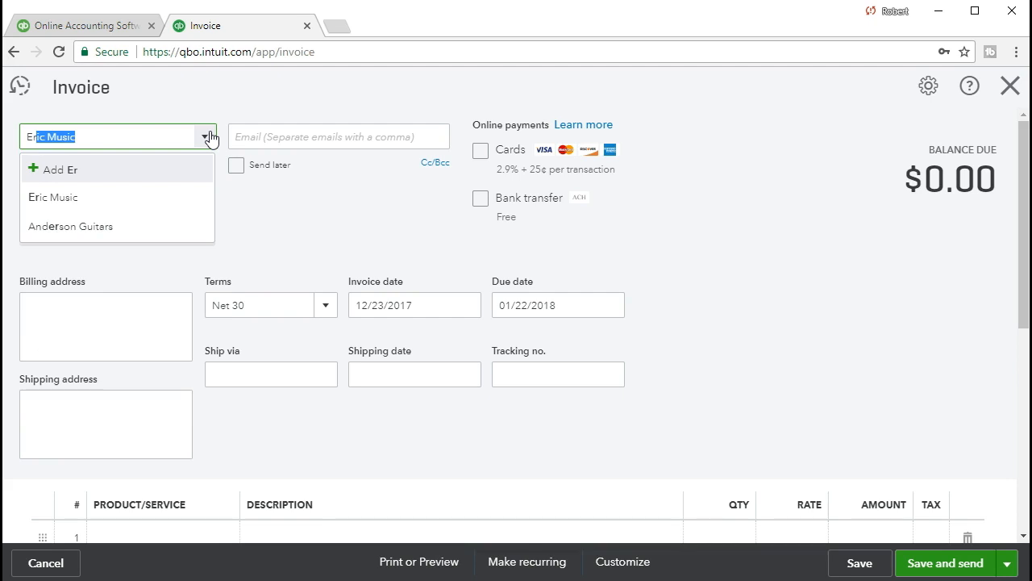
pyautogui.click(107, 201)
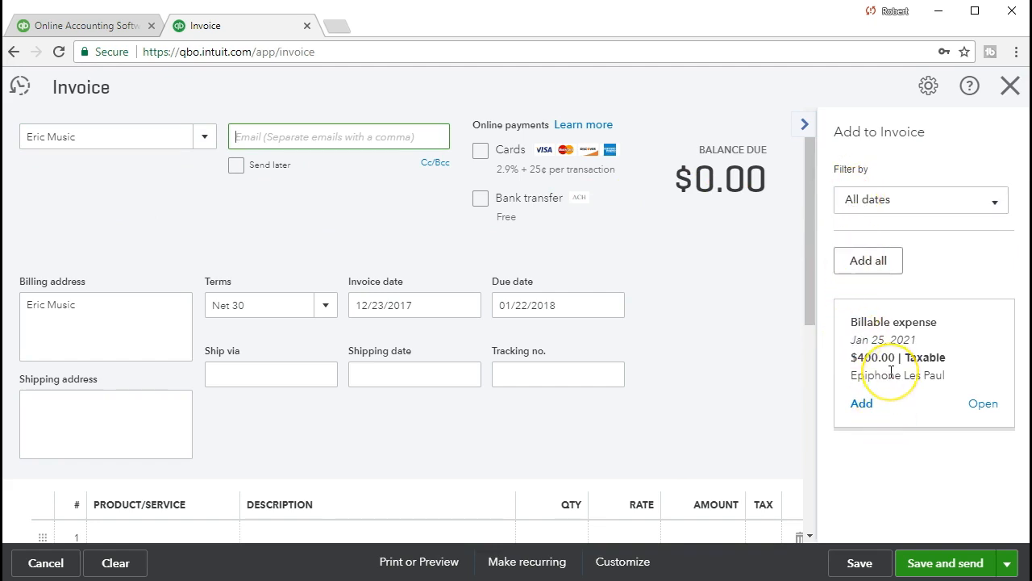
pyautogui.click(982, 404)
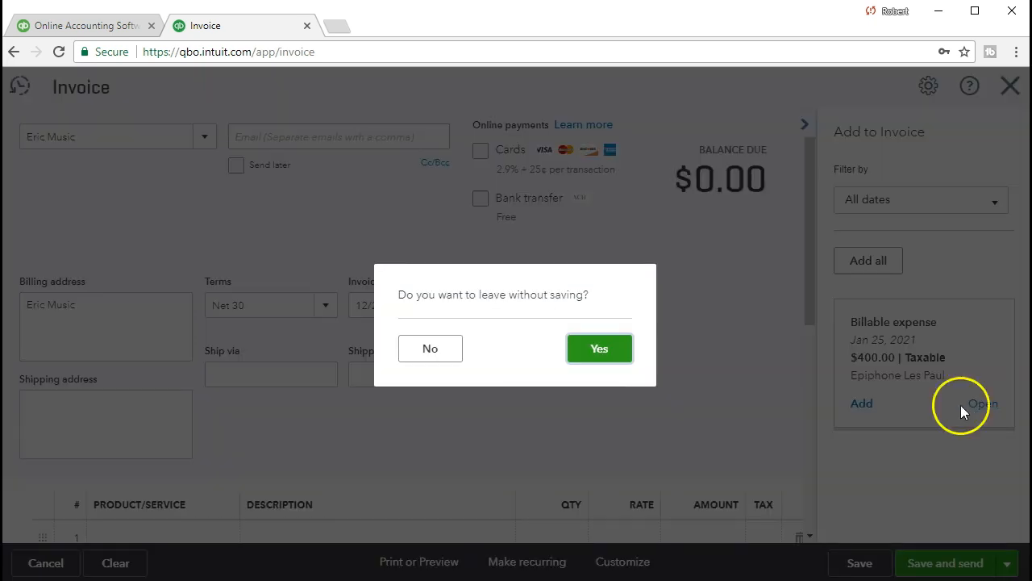
# Step: Leave the unsaved invoice, review check #1004's $400 Epiphone line, and close it
pyautogui.click(605, 350)
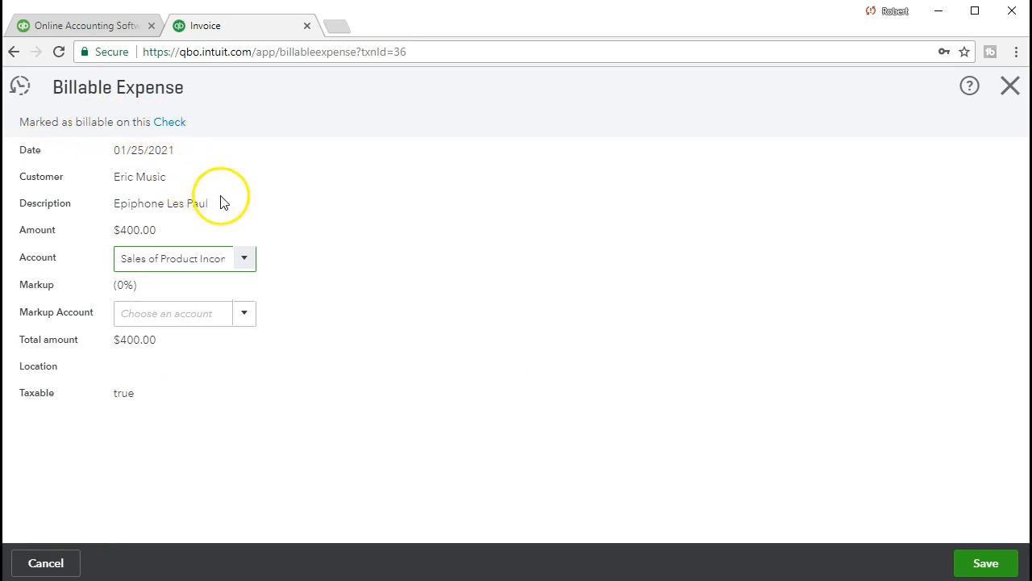
pyautogui.click(180, 126)
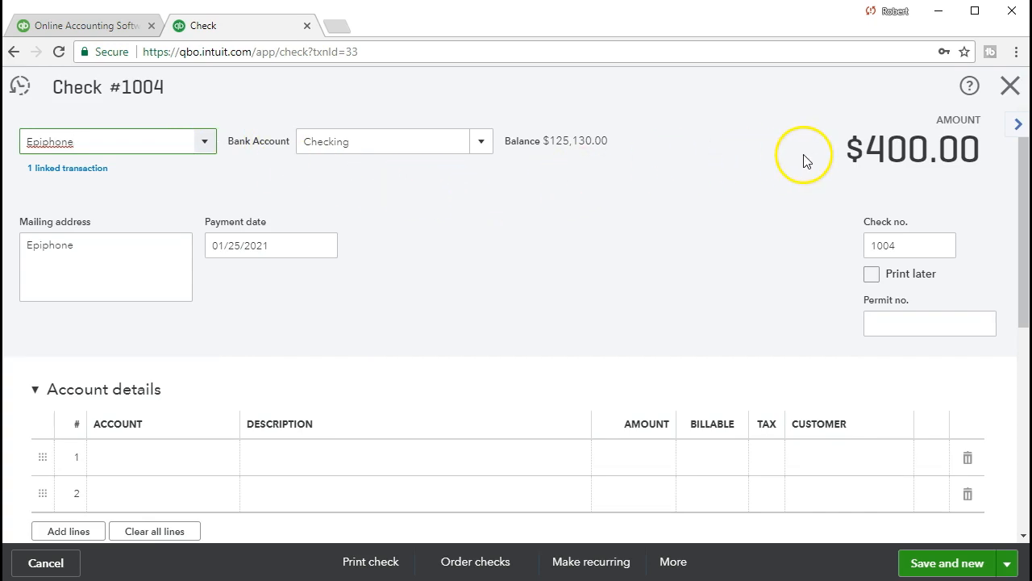
pyautogui.scroll(-3, 811, 159)
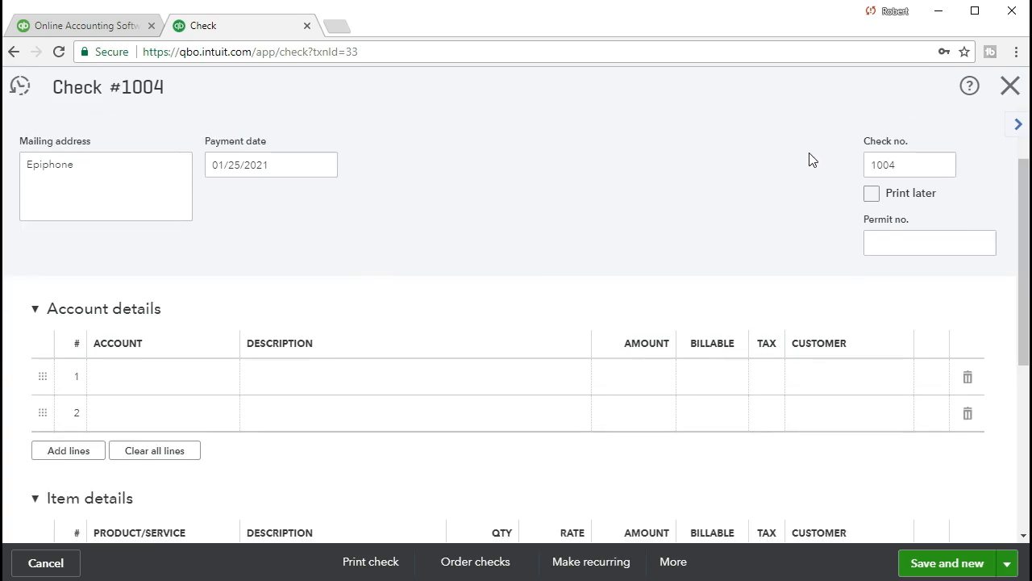
pyautogui.scroll(-1, 810, 160)
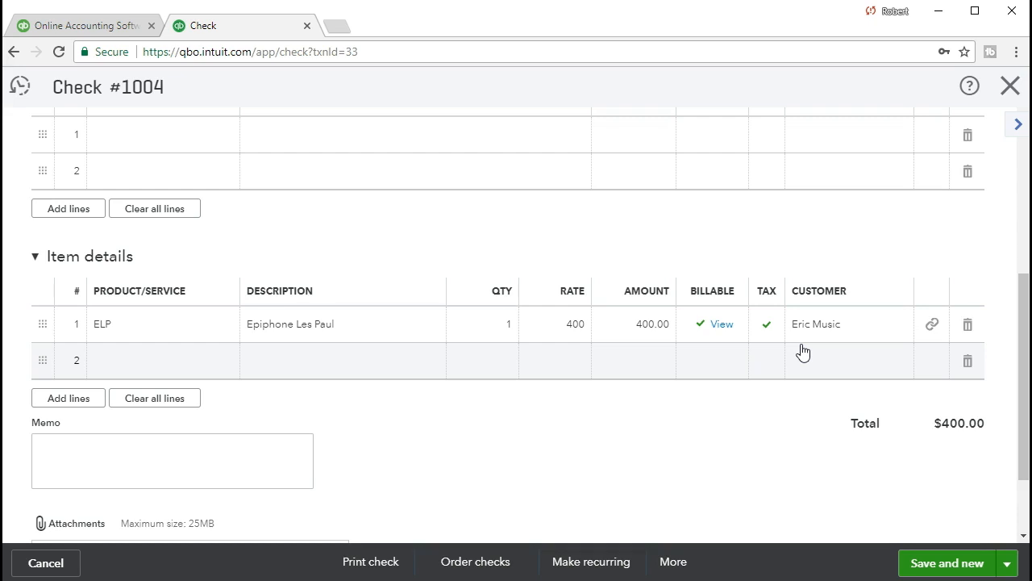
pyautogui.click(726, 338)
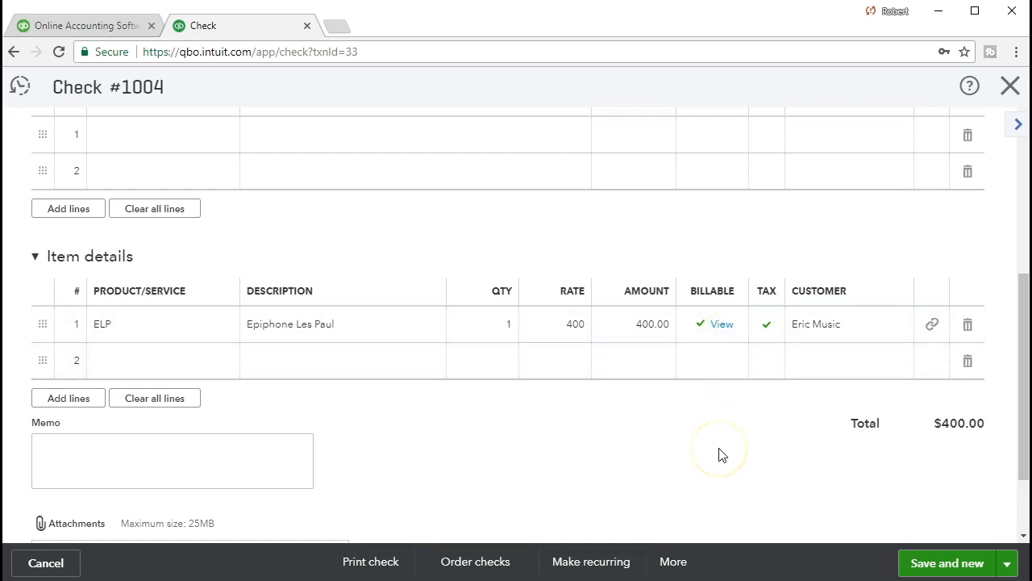
pyautogui.scroll(1, 720, 454)
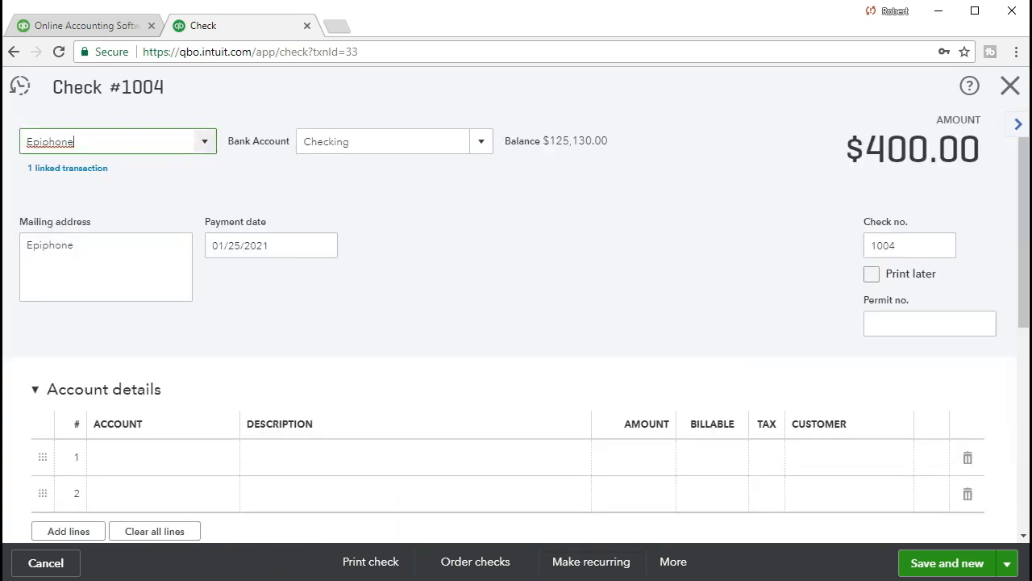
pyautogui.click(1013, 88)
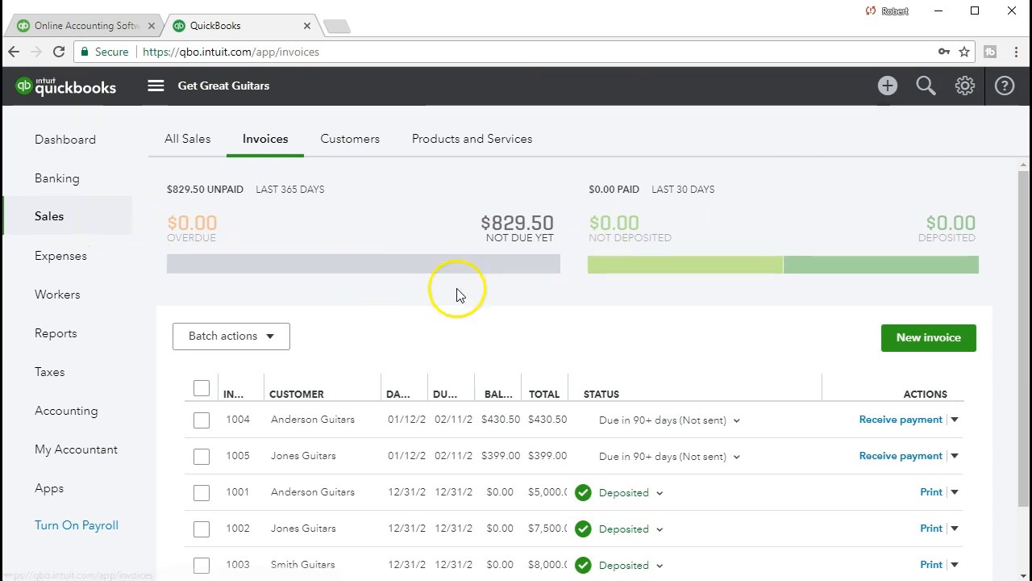
# Step: Create a new invoice for Eric Music and add the $400 Epiphone Les Paul billable expense
pyautogui.click(892, 342)
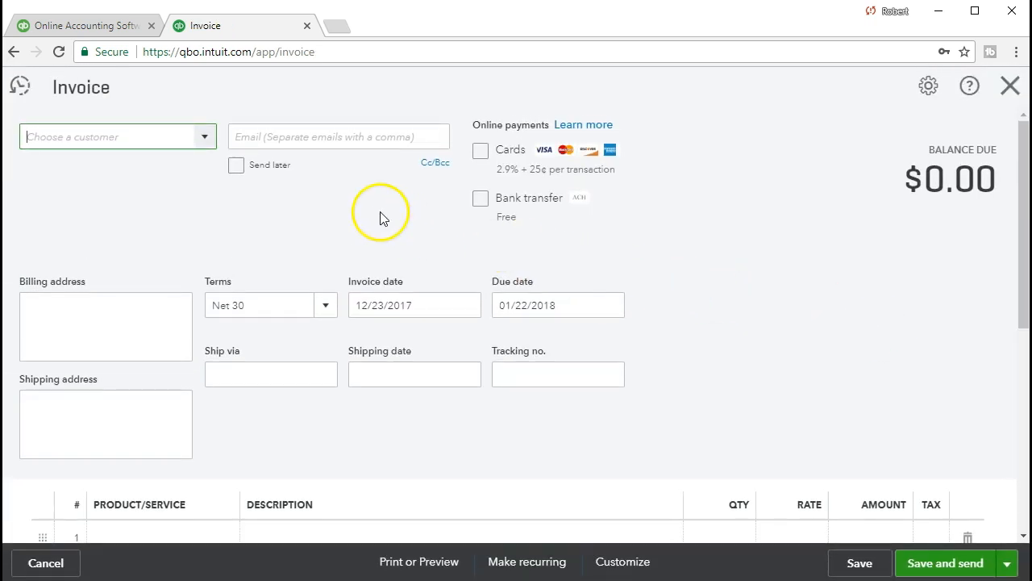
pyautogui.click(206, 143)
pyautogui.write('e')
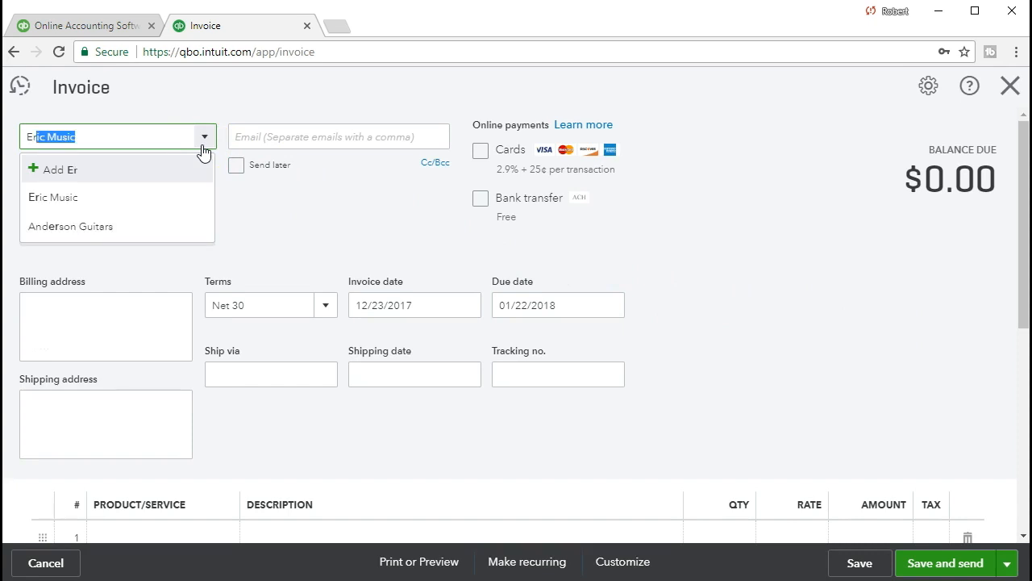
pyautogui.click(92, 196)
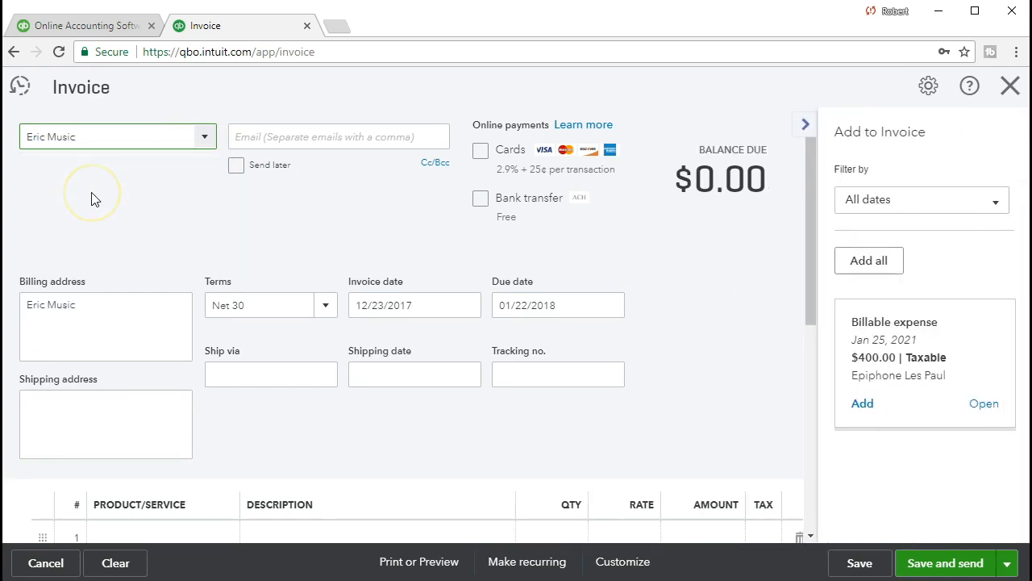
pyautogui.click(862, 403)
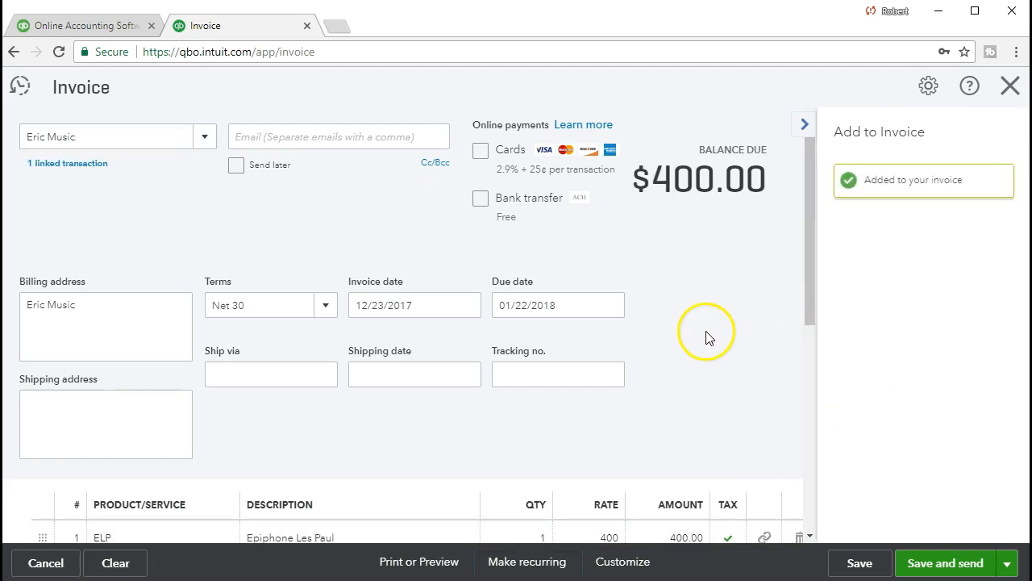
pyautogui.scroll(-1, 687, 277)
pyautogui.scroll(-2, 688, 278)
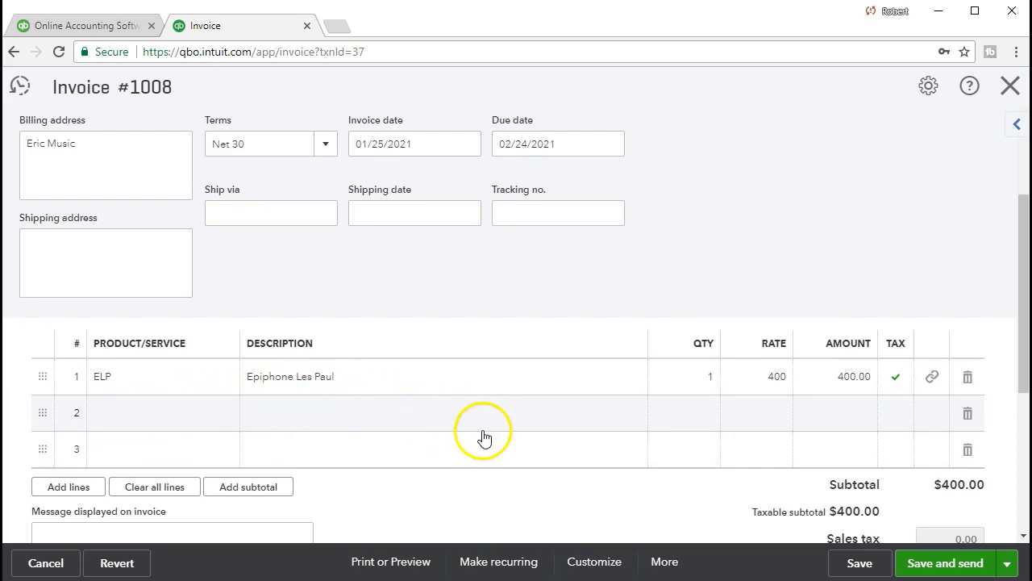
pyautogui.scroll(1, 487, 437)
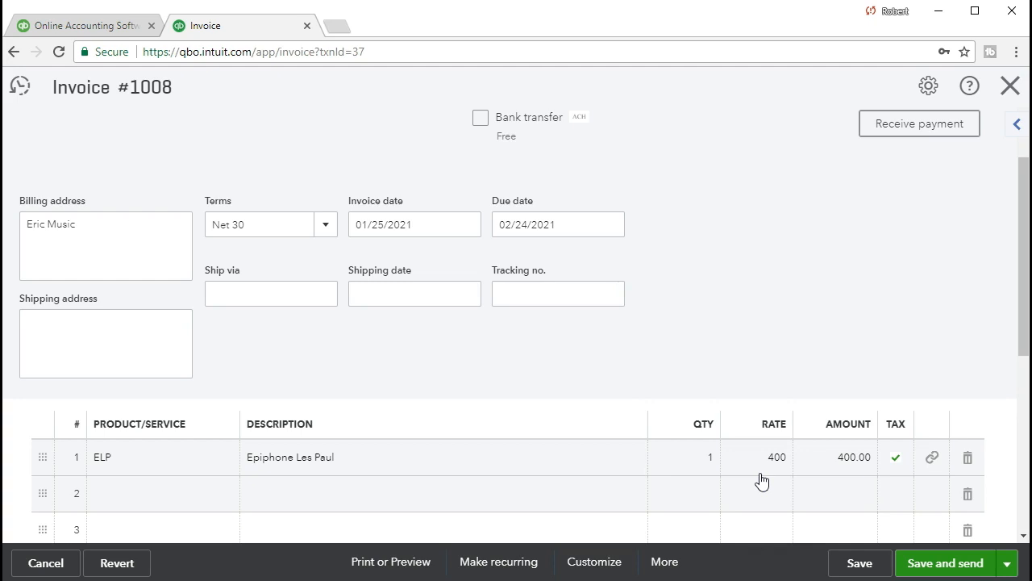
pyautogui.click(772, 481)
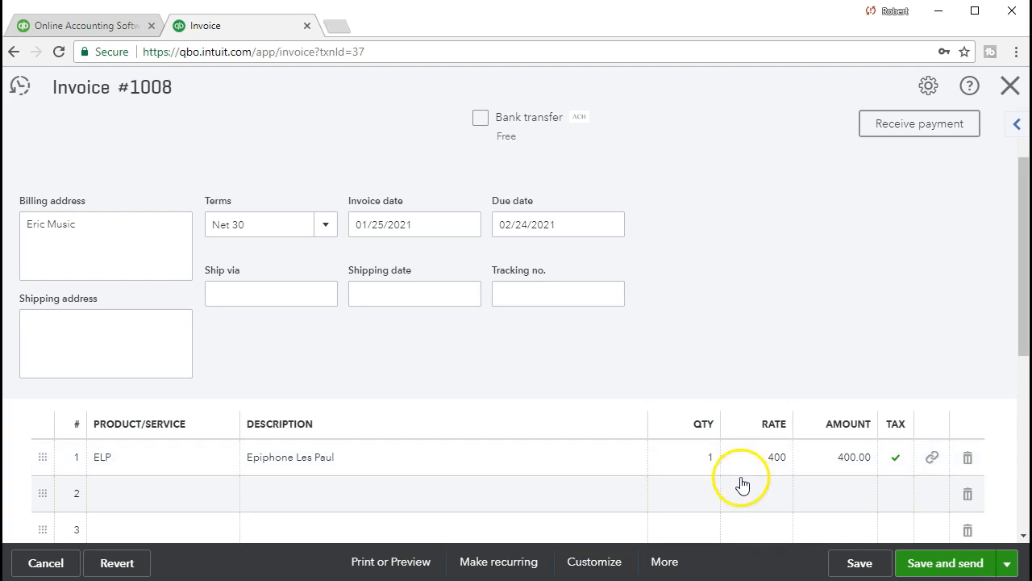
# Step: Fill the second invoice line with the ELP product
pyautogui.click(162, 498)
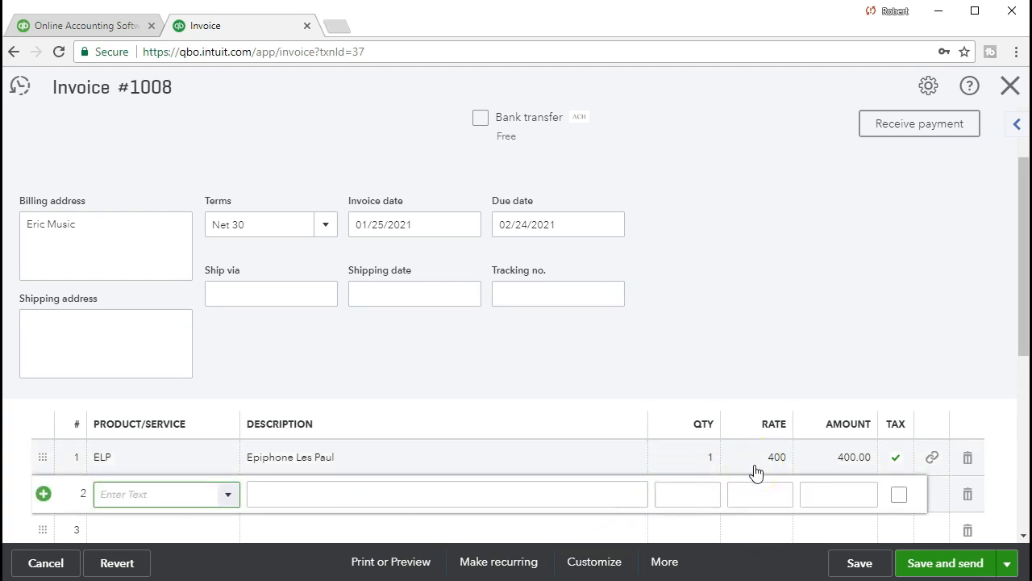
pyautogui.click(538, 491)
pyautogui.click(184, 492)
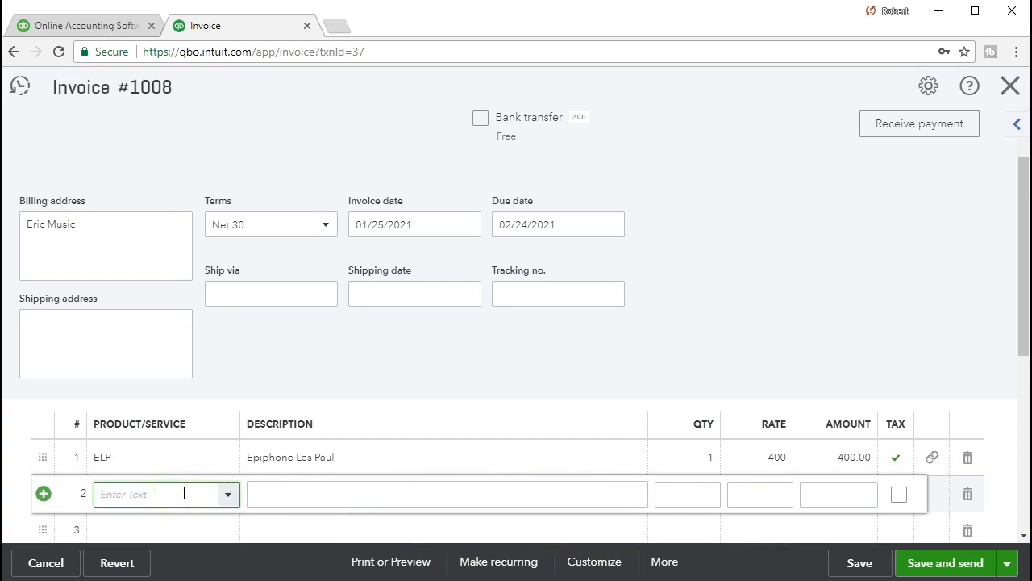
pyautogui.write('el')
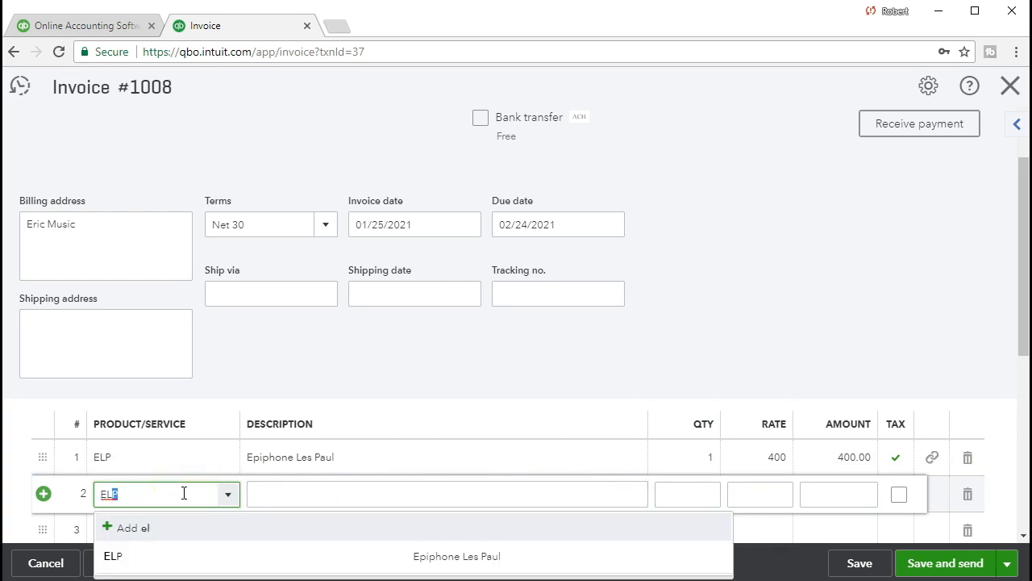
pyautogui.click(182, 496)
pyautogui.click(131, 556)
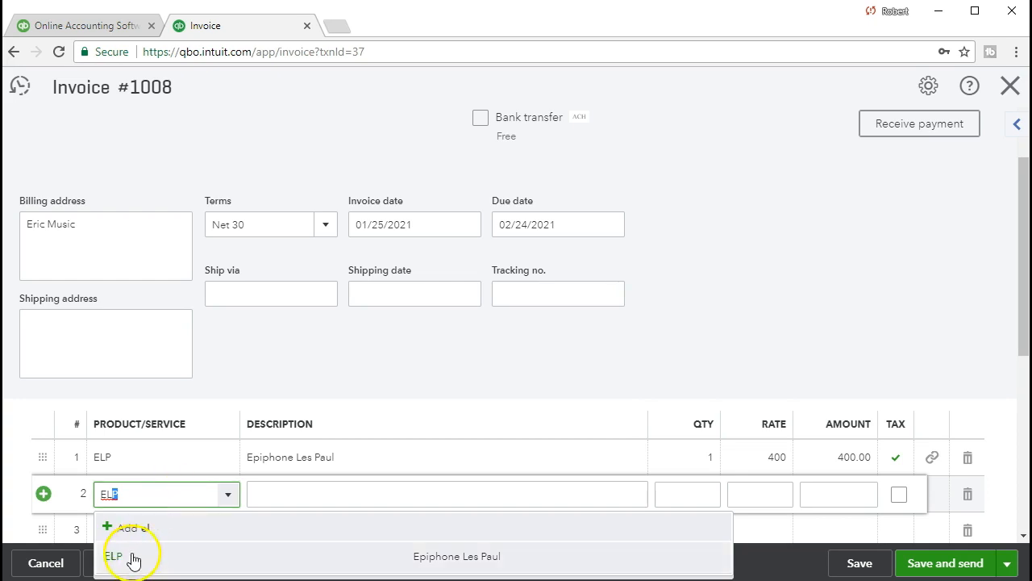
pyautogui.click(146, 493)
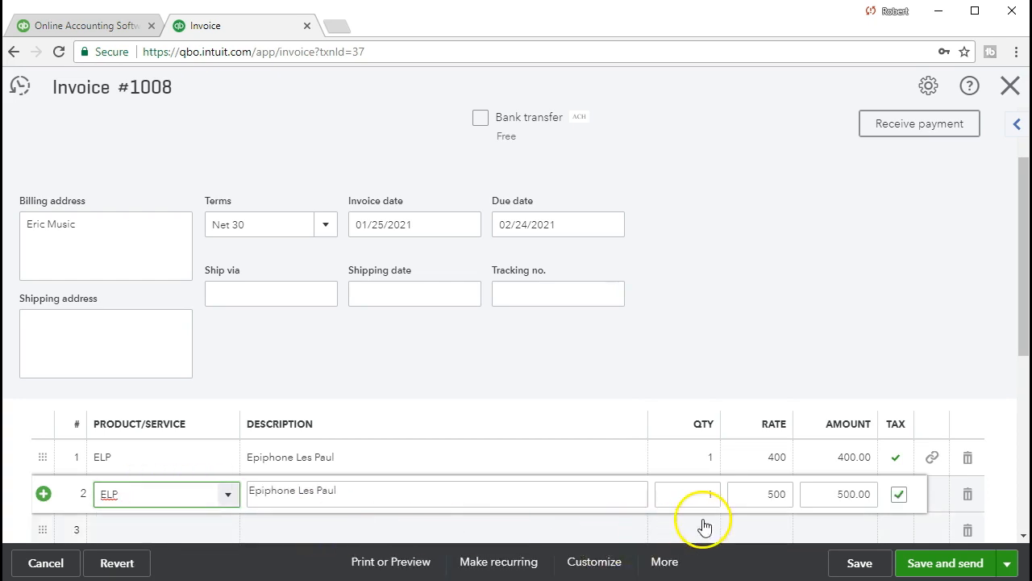
# Step: Set line 1's rate to 500 and delete the duplicate second line
pyautogui.click(772, 460)
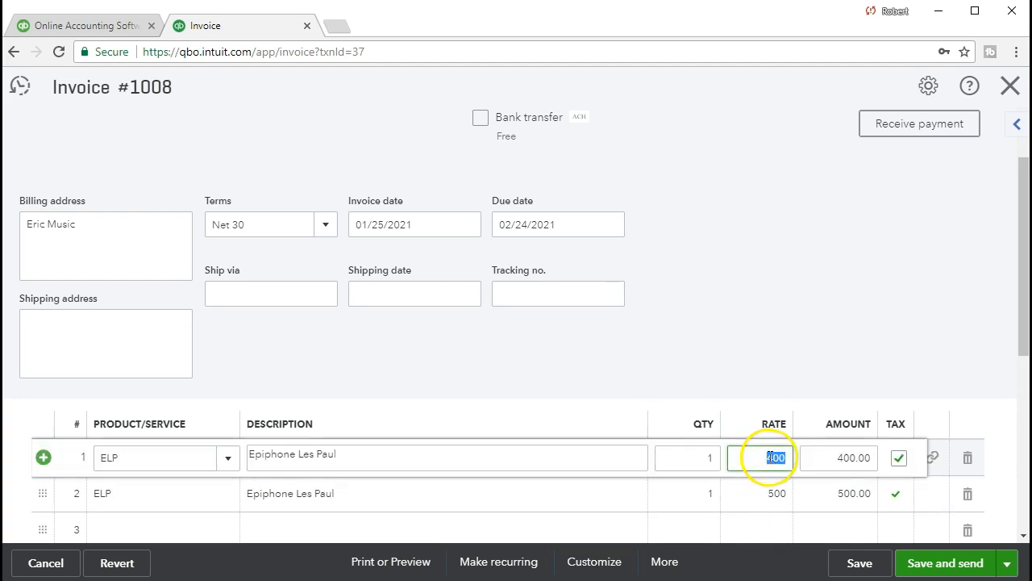
pyautogui.write('500')
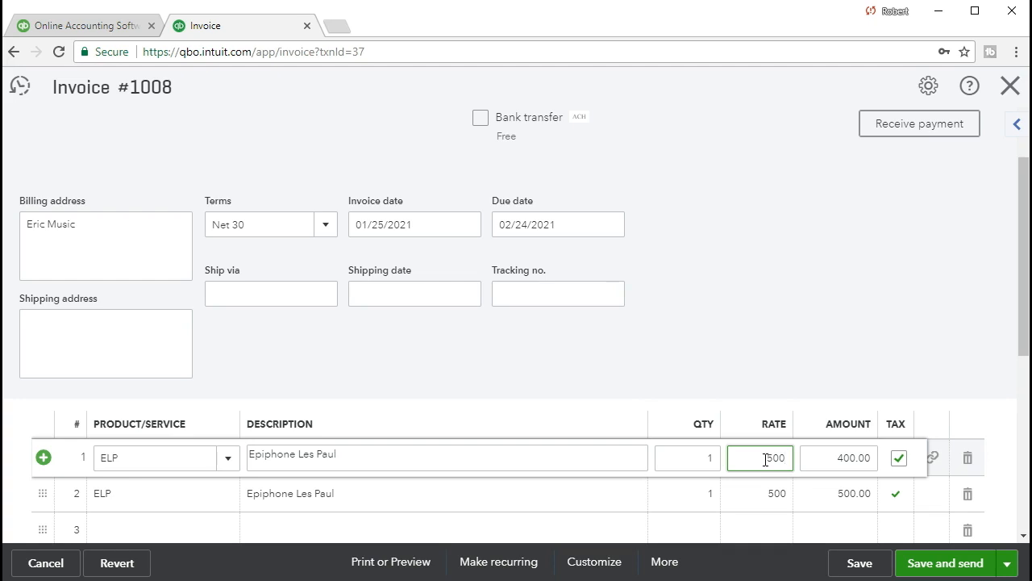
pyautogui.press('Tab')
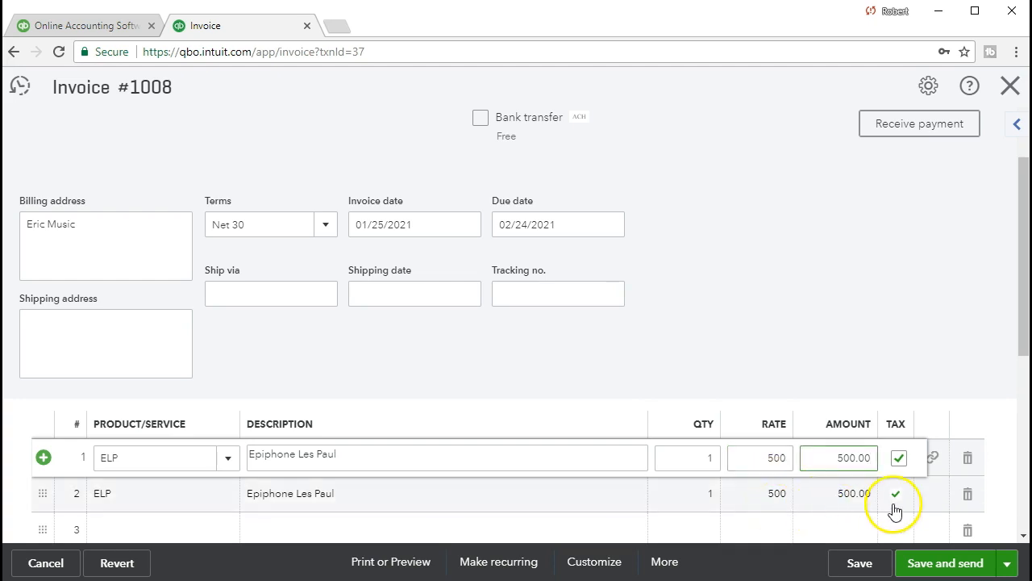
pyautogui.click(616, 489)
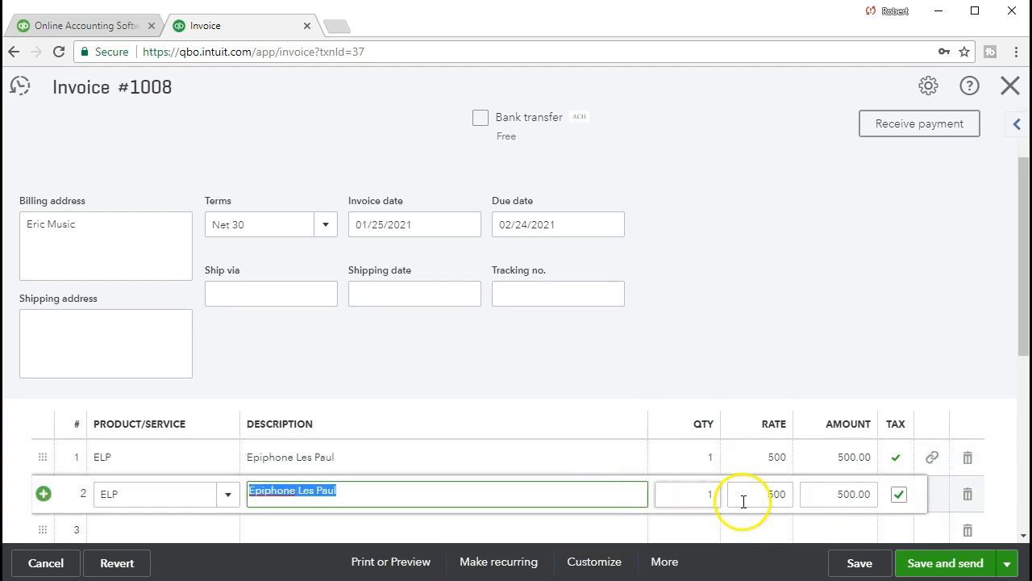
pyautogui.click(968, 495)
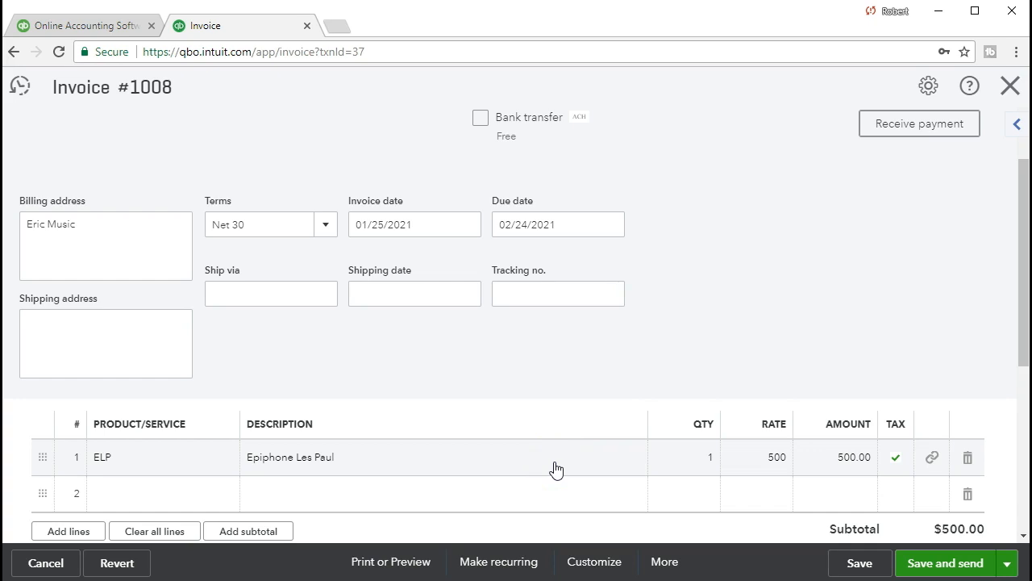
pyautogui.scroll(-1, 556, 469)
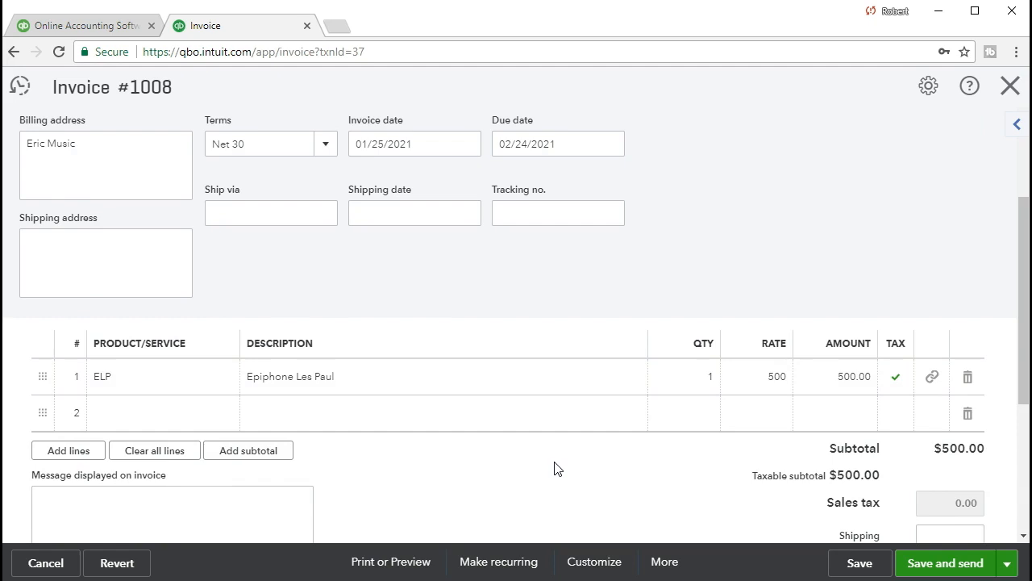
pyautogui.scroll(2, 555, 469)
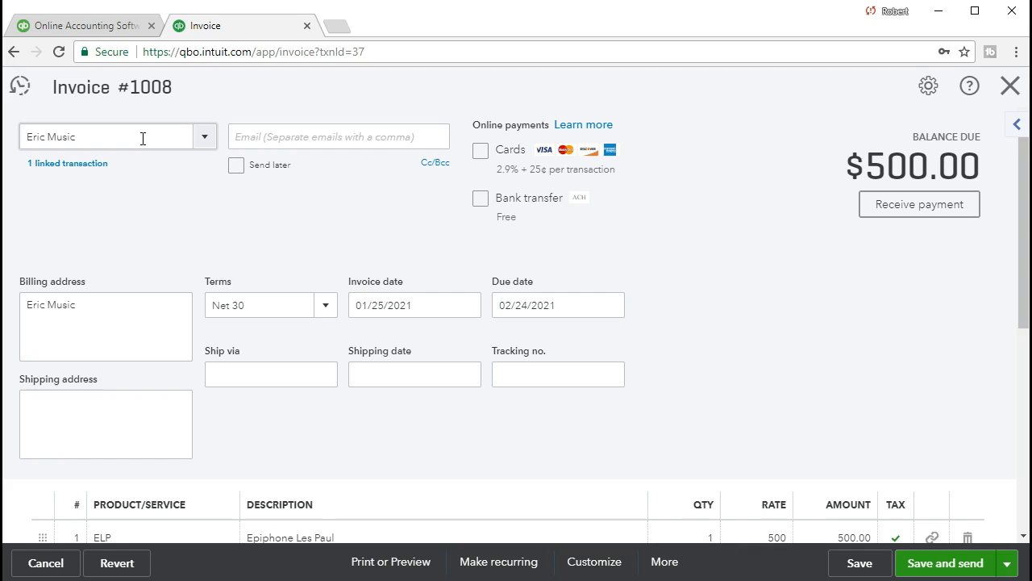
pyautogui.scroll(-1, 629, 420)
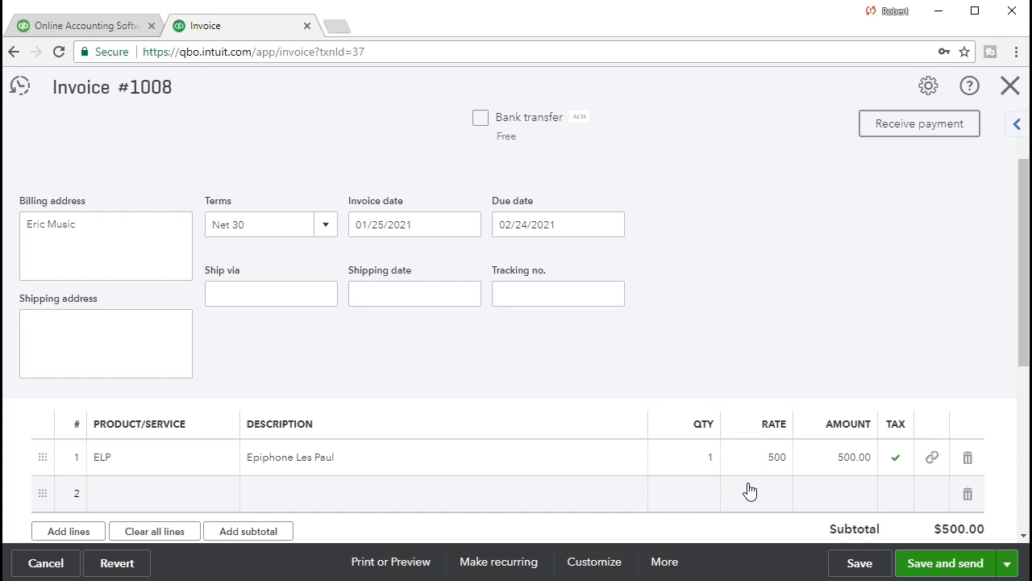
pyautogui.click(579, 486)
pyautogui.scroll(1, 579, 487)
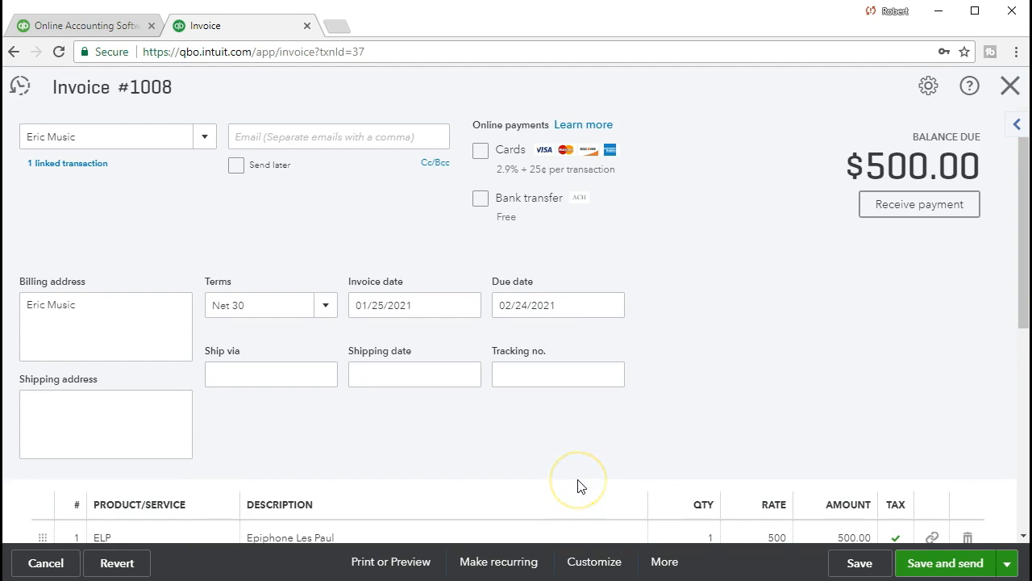
pyautogui.click(359, 136)
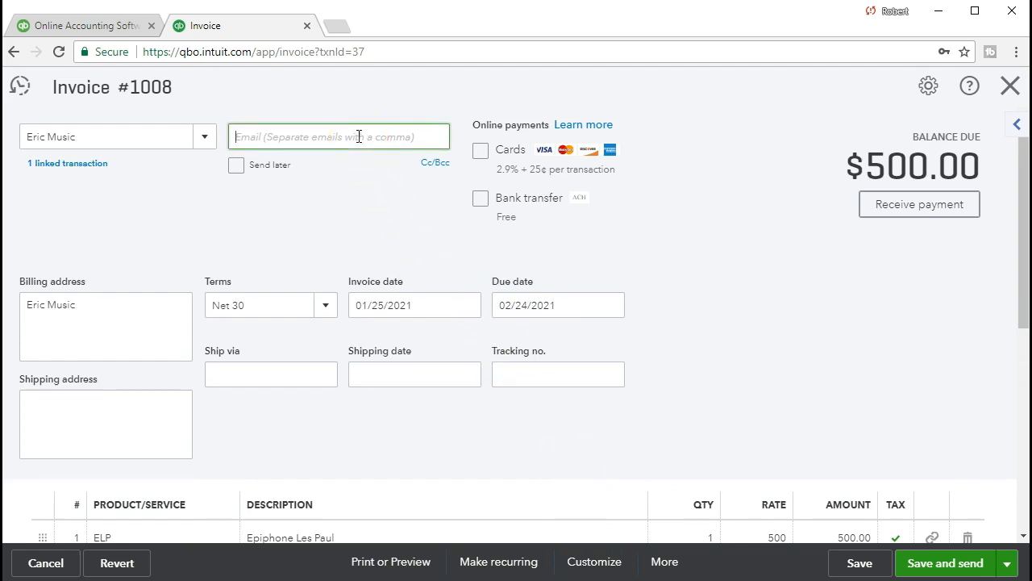
pyautogui.click(92, 331)
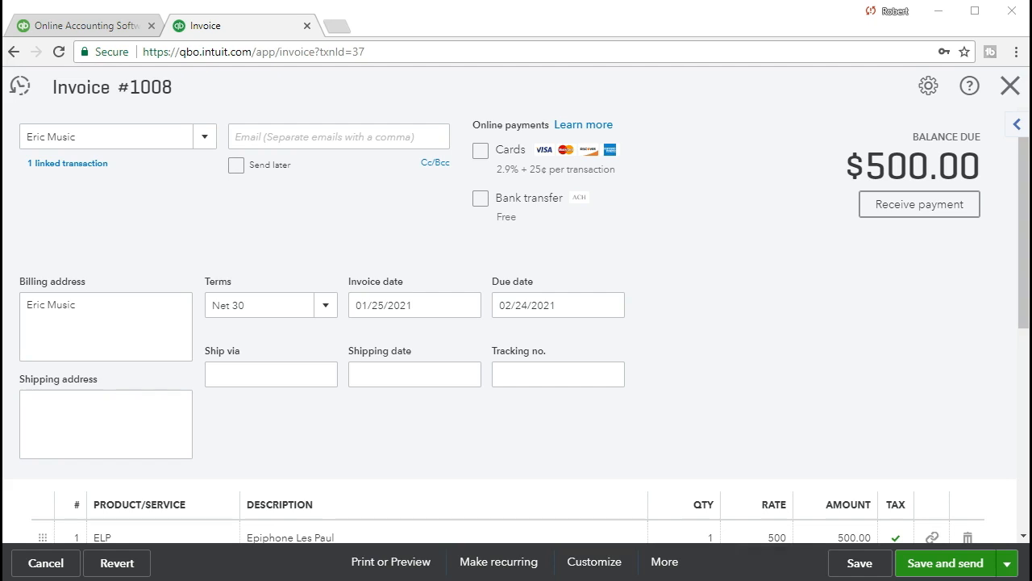
pyautogui.scroll(-3, 880, 362)
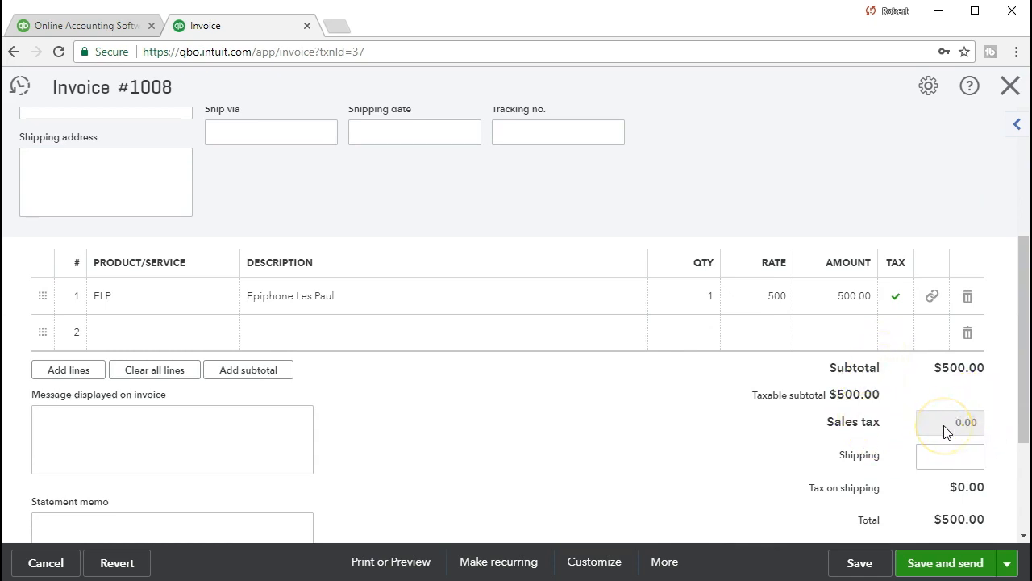
pyautogui.click(859, 448)
pyautogui.scroll(3, 744, 462)
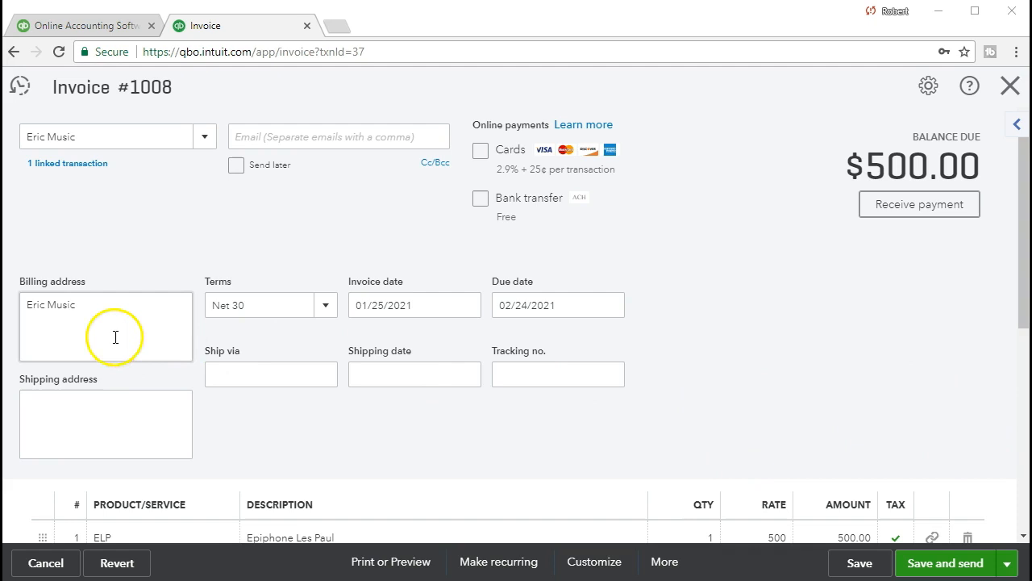
pyautogui.click(67, 325)
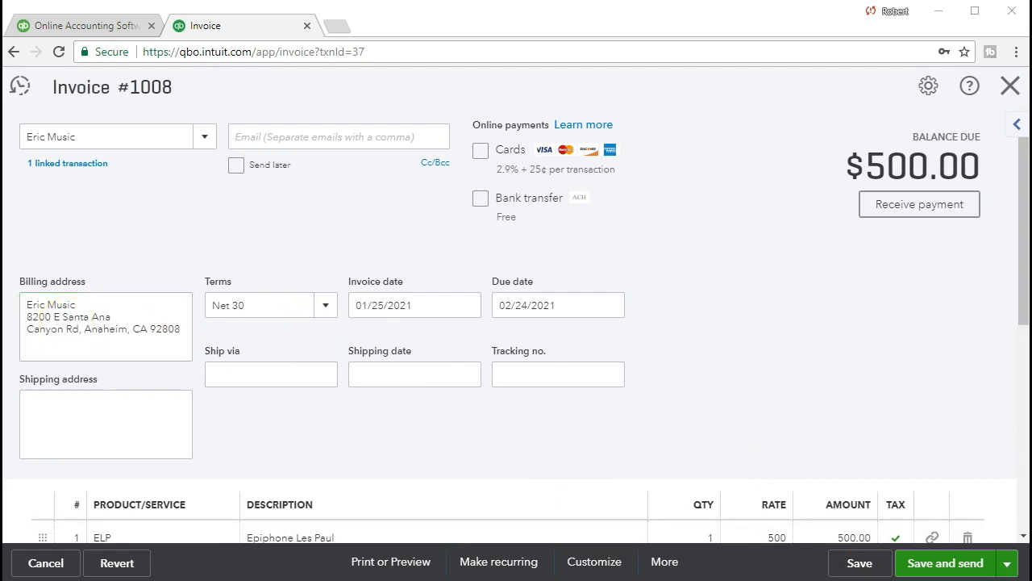
# Step: Paste the customer's full billing address and move past the invoice and due dates
pyautogui.click(441, 303)
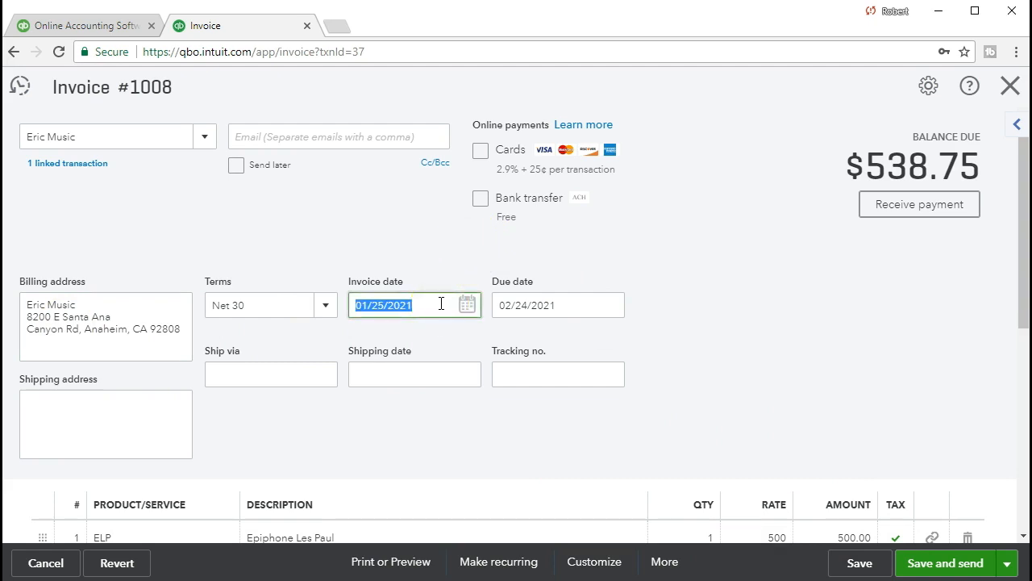
pyautogui.press('Tab')
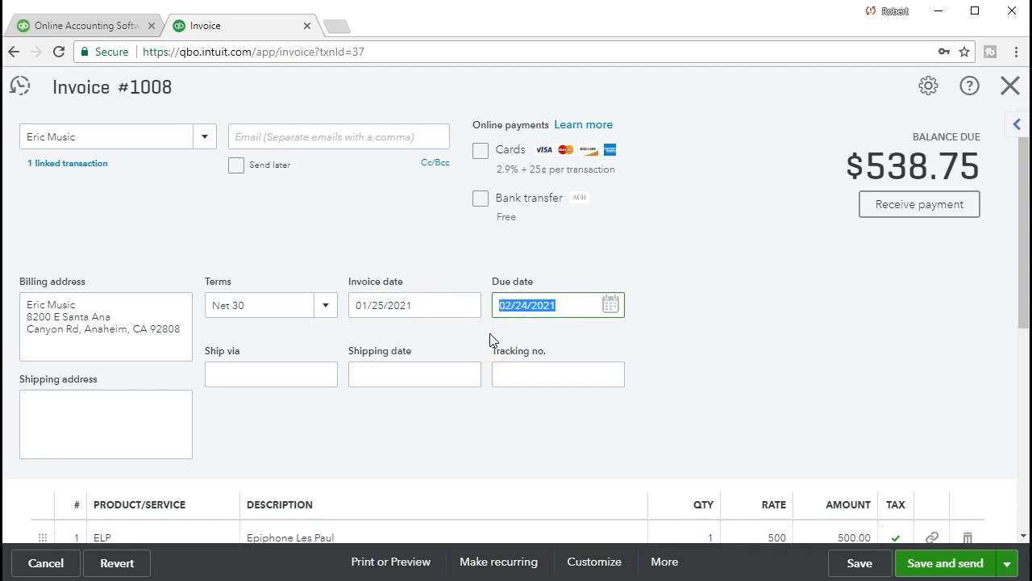
pyautogui.press('Tab')
pyautogui.scroll(-2, 493, 339)
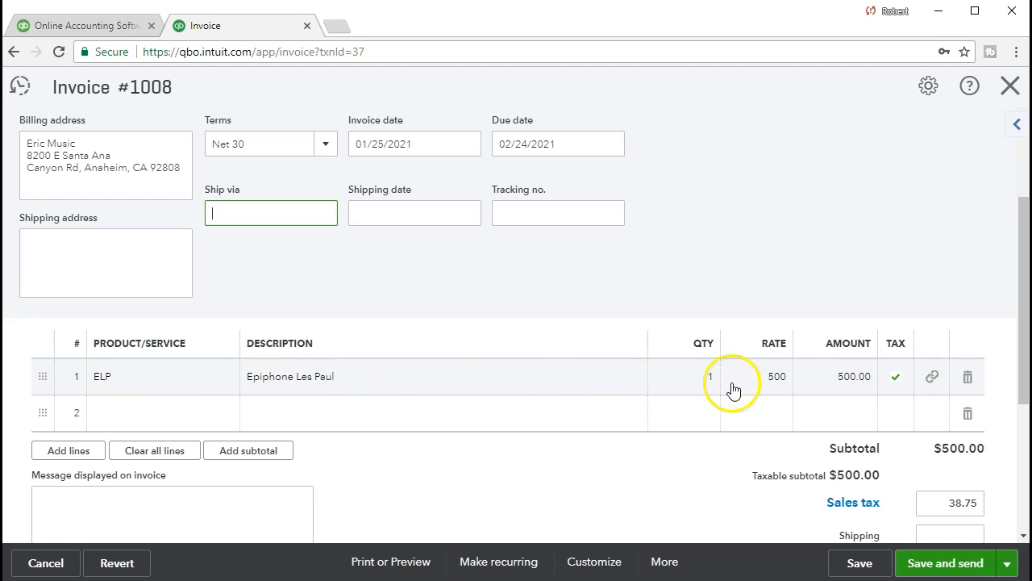
# Step: Add a second line row and check the $538.75 total with 38.75 sales tax
pyautogui.click(202, 423)
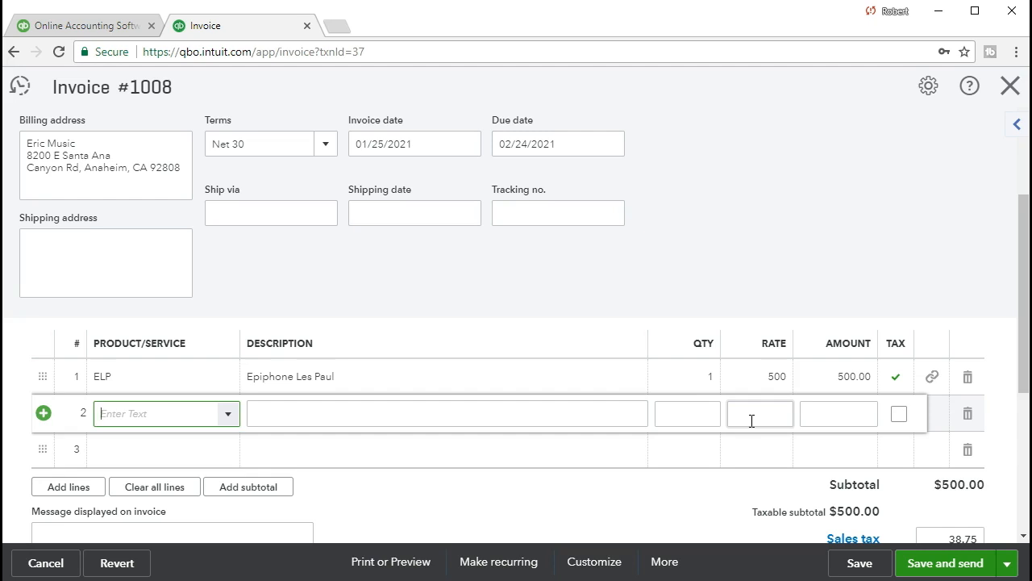
pyautogui.scroll(-1, 742, 431)
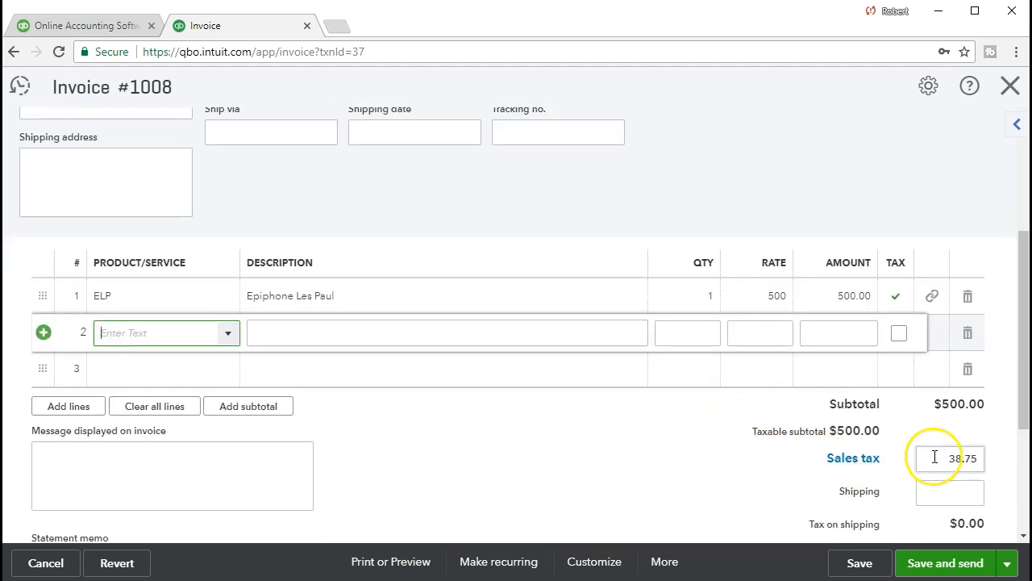
pyautogui.scroll(-1, 935, 457)
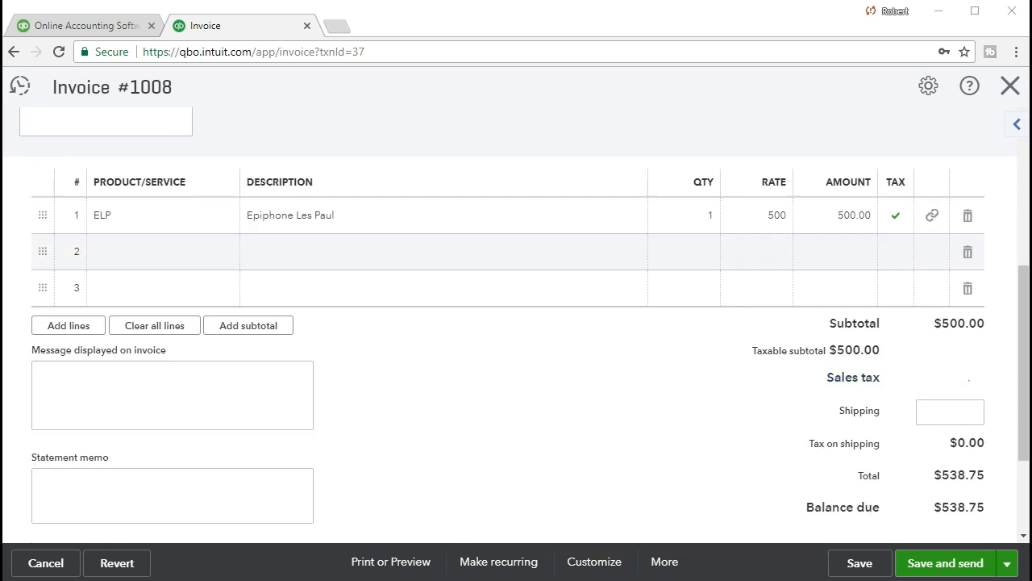
pyautogui.moveTo(767, 134); pyautogui.dragTo(563, 131)
# Step: Calculate 500 × 0.05 = 25 in Calculator and enter 25 as the sales tax
pyautogui.click(532, 339)
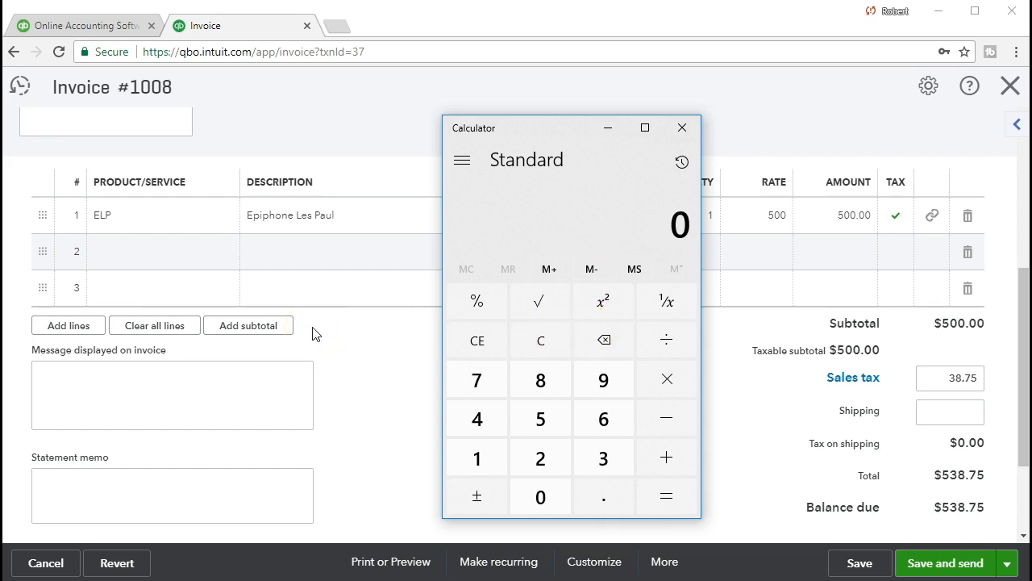
pyautogui.write('500*.05')
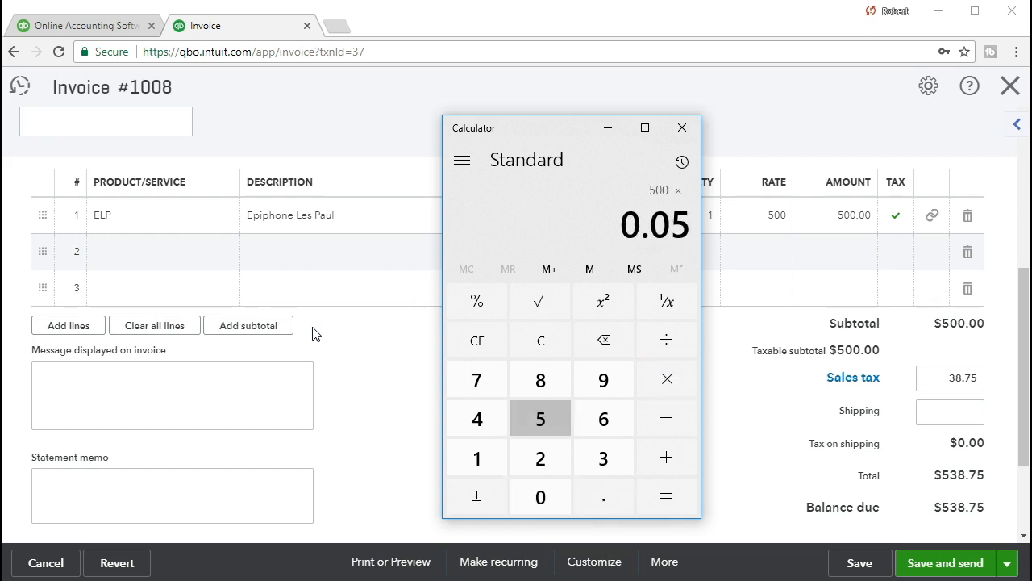
pyautogui.press('Return')
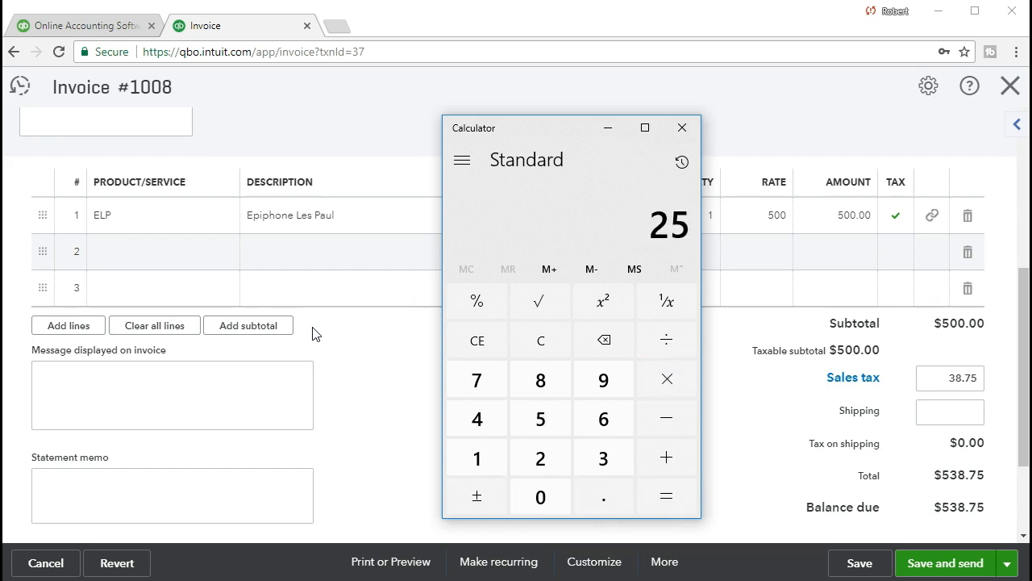
pyautogui.moveTo(535, 134); pyautogui.dragTo(1031, 142)
pyautogui.moveTo(919, 379); pyautogui.dragTo(1014, 379)
pyautogui.write('25')
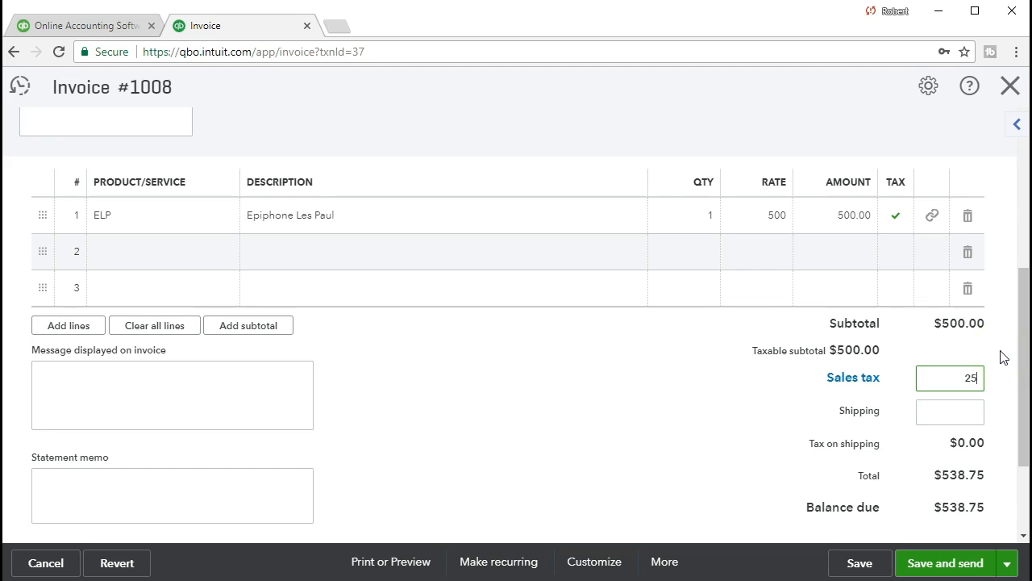
pyautogui.click(1001, 353)
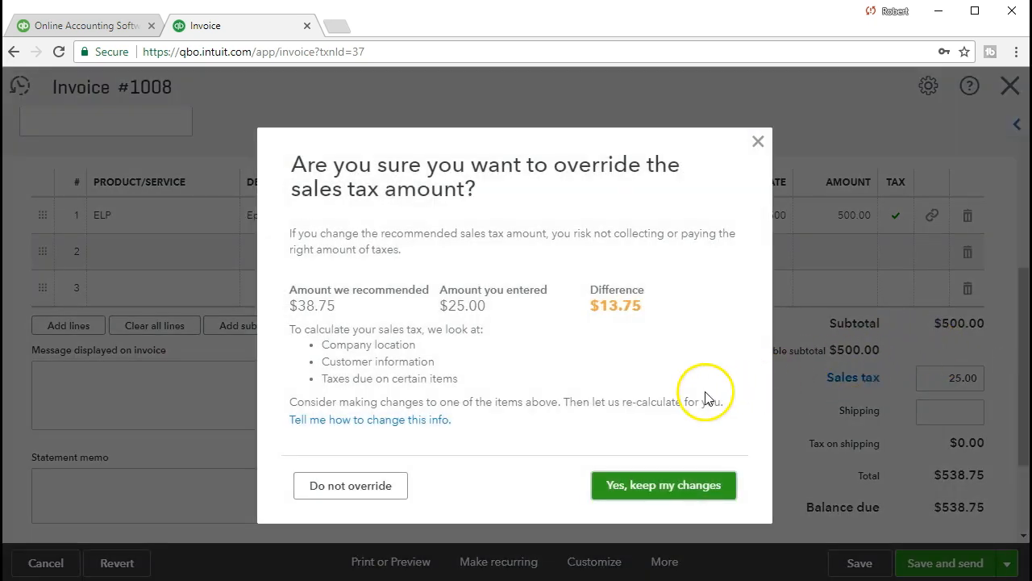
# Step: Keep the 25.00 sales tax override, giving Other – 'Practice problem' as the reason
pyautogui.click(658, 500)
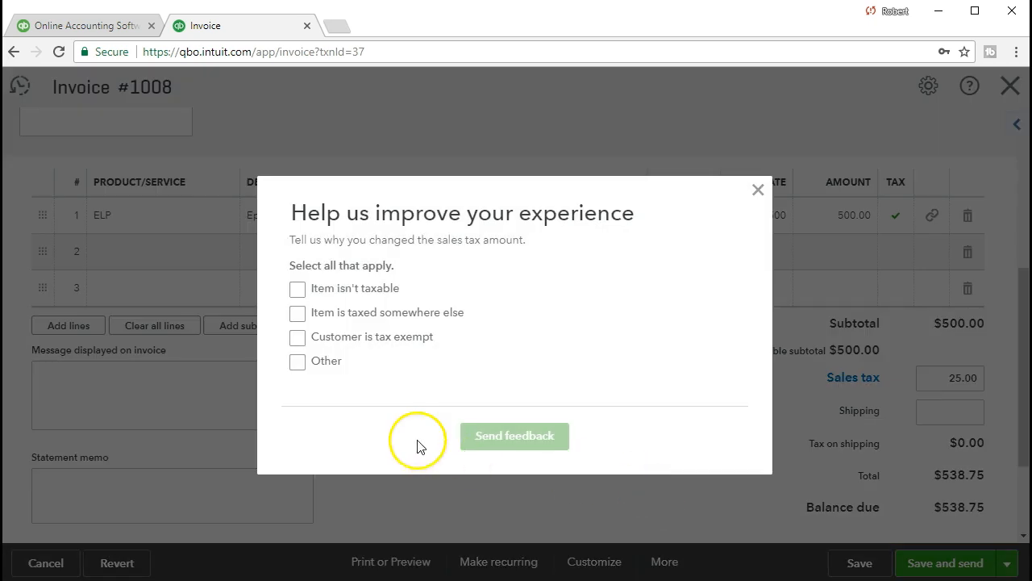
pyautogui.click(299, 362)
pyautogui.click(412, 379)
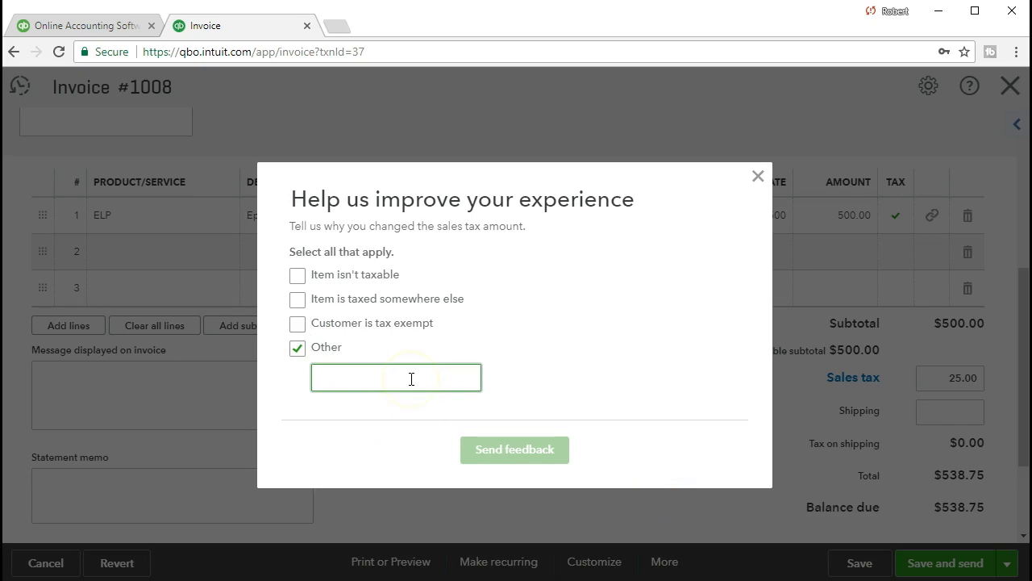
pyautogui.write('P')
pyautogui.click(396, 387)
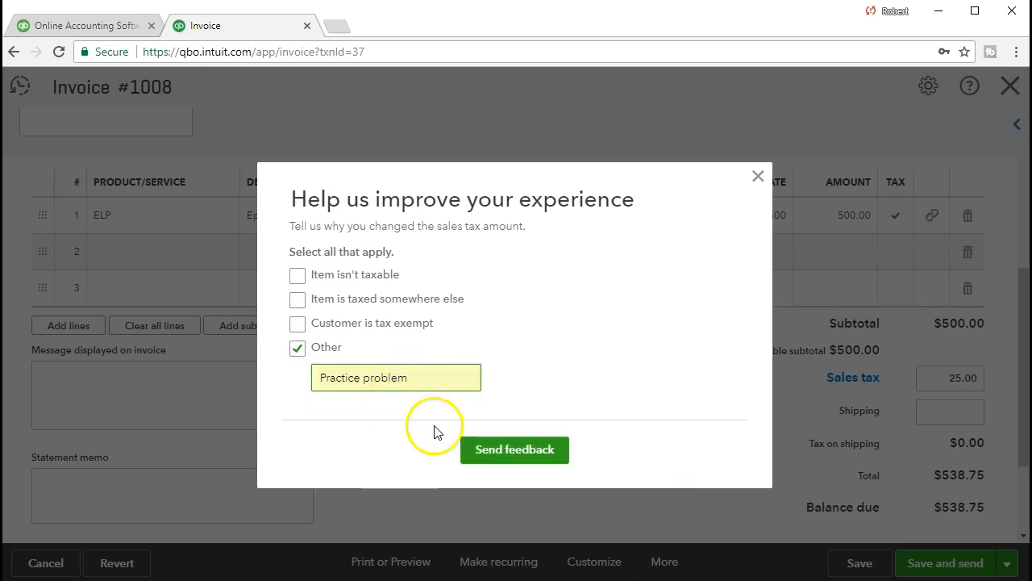
pyautogui.click(491, 449)
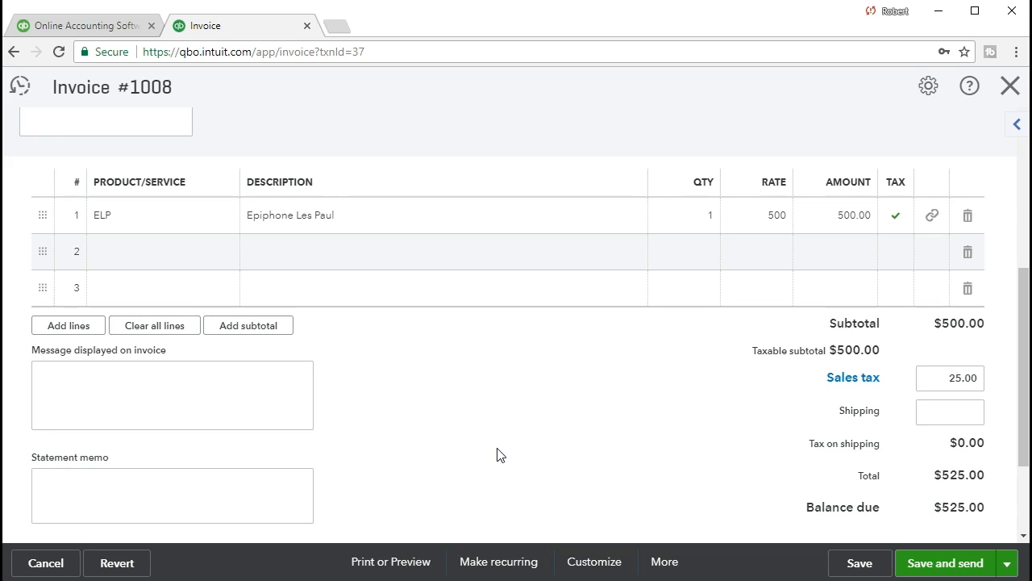
pyautogui.scroll(4, 497, 454)
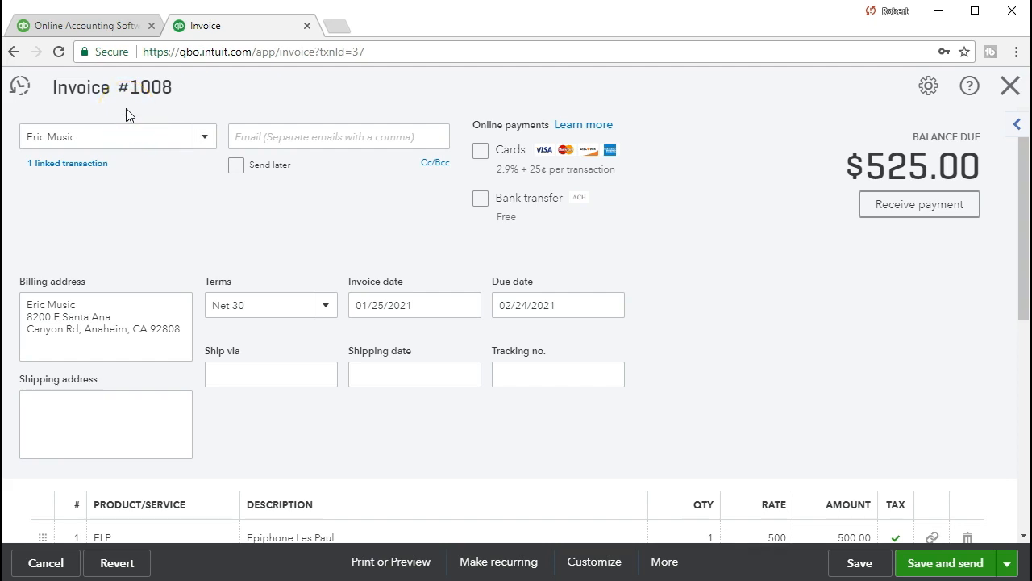
pyautogui.scroll(-2, 661, 315)
pyautogui.scroll(-1, 902, 493)
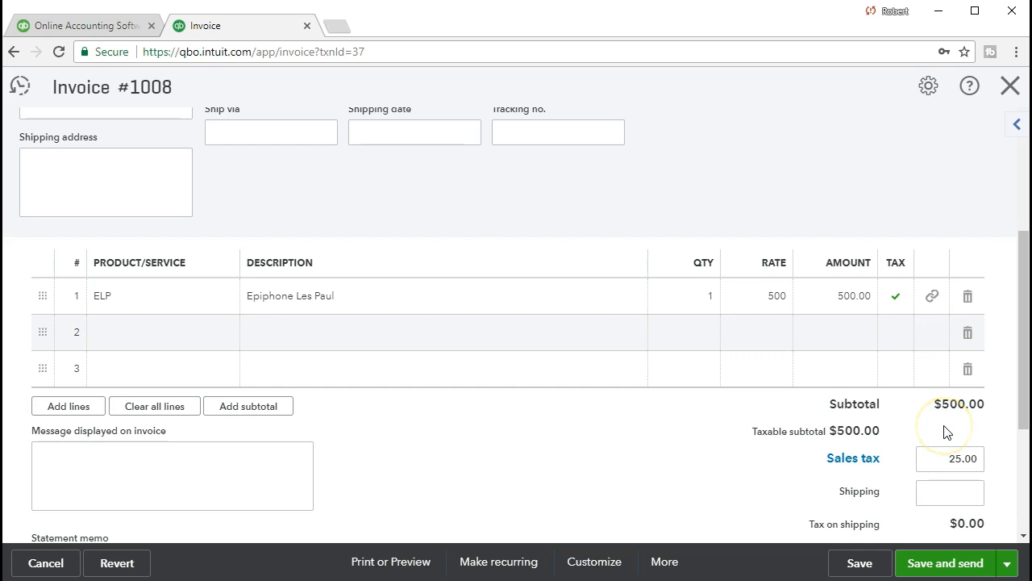
pyautogui.scroll(-1, 936, 533)
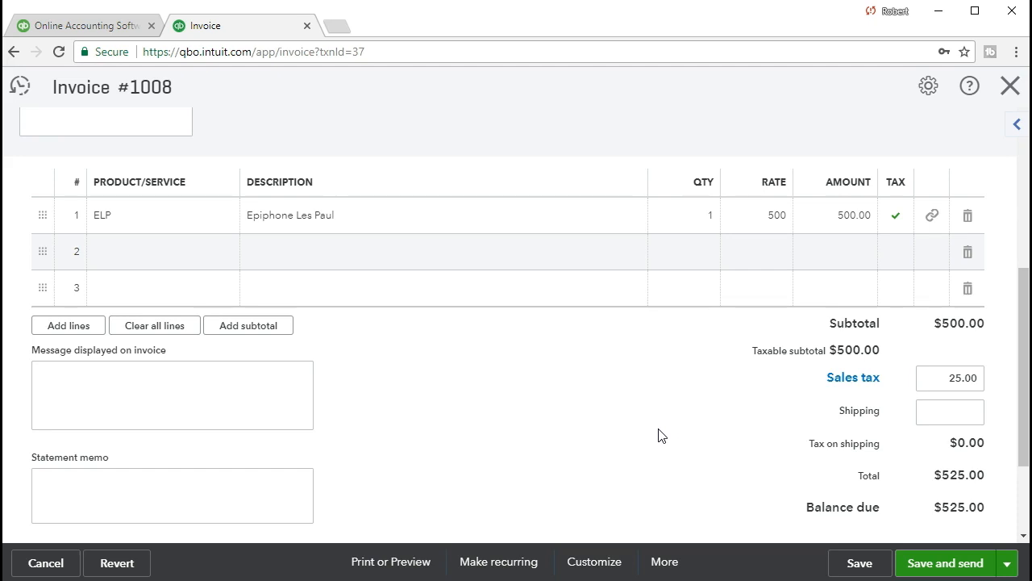
pyautogui.scroll(1, 658, 435)
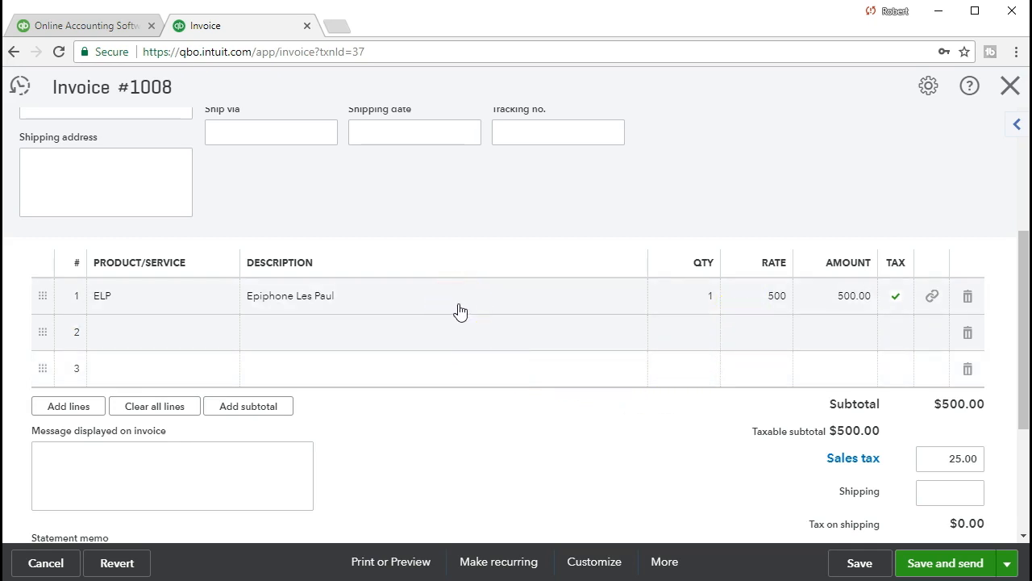
pyautogui.moveTo(685, 308)
pyautogui.scroll(-1, 538, 308)
pyautogui.click(564, 320)
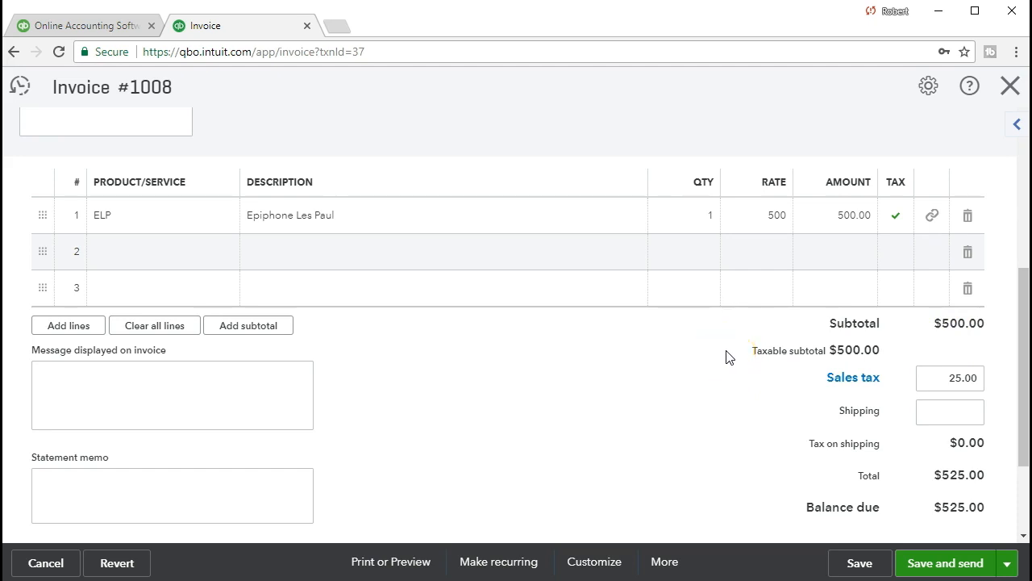
# Step: Save invoice #1008 at $525.00, accept the linked-transaction warning, and go to Reports
pyautogui.click(845, 564)
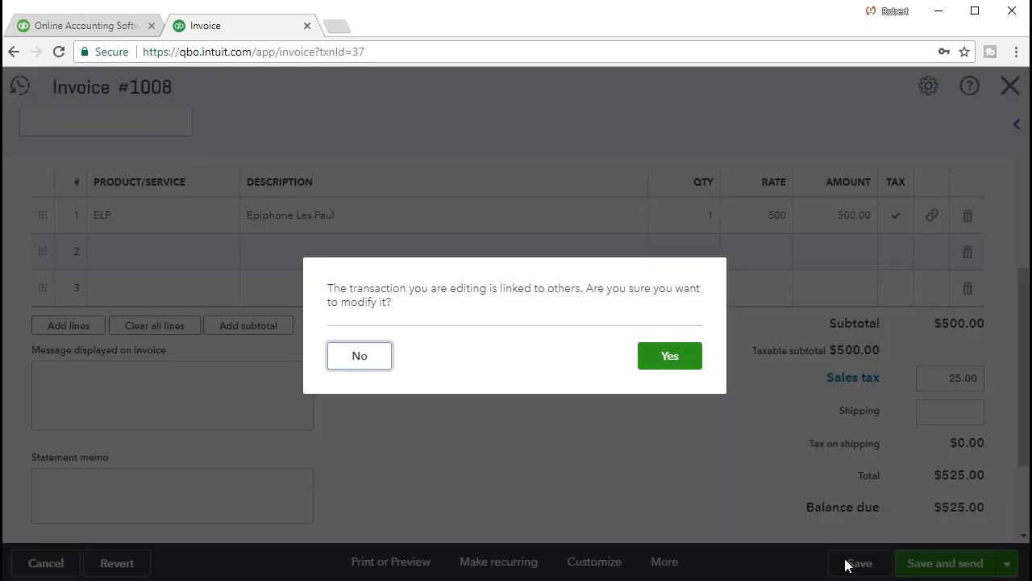
pyautogui.click(677, 364)
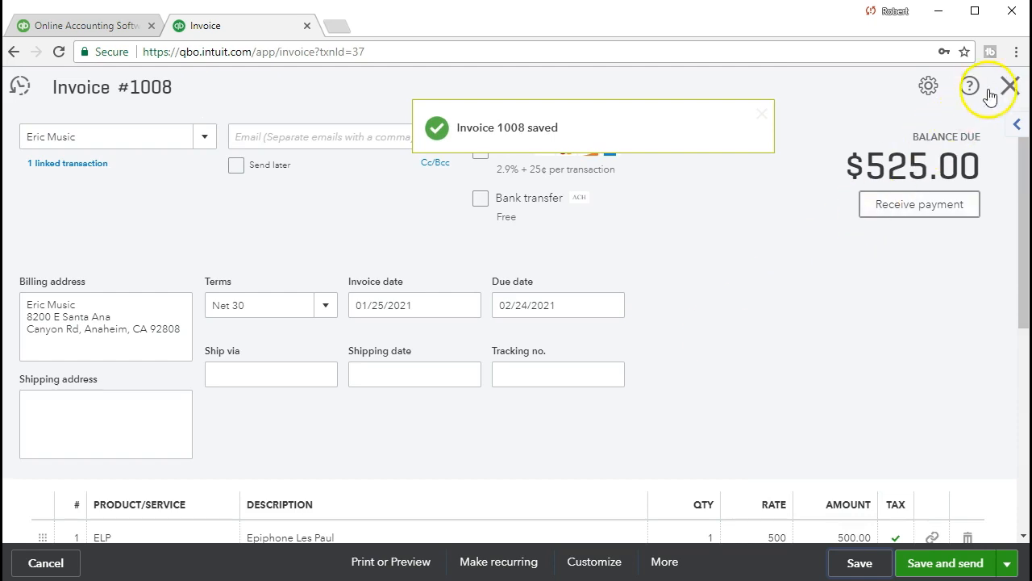
pyautogui.click(1008, 87)
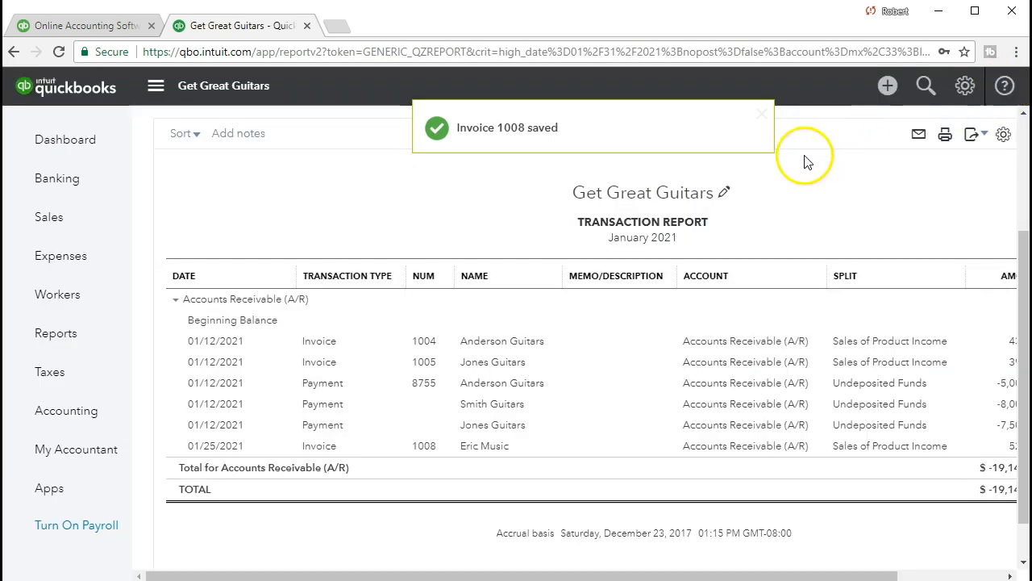
pyautogui.click(85, 344)
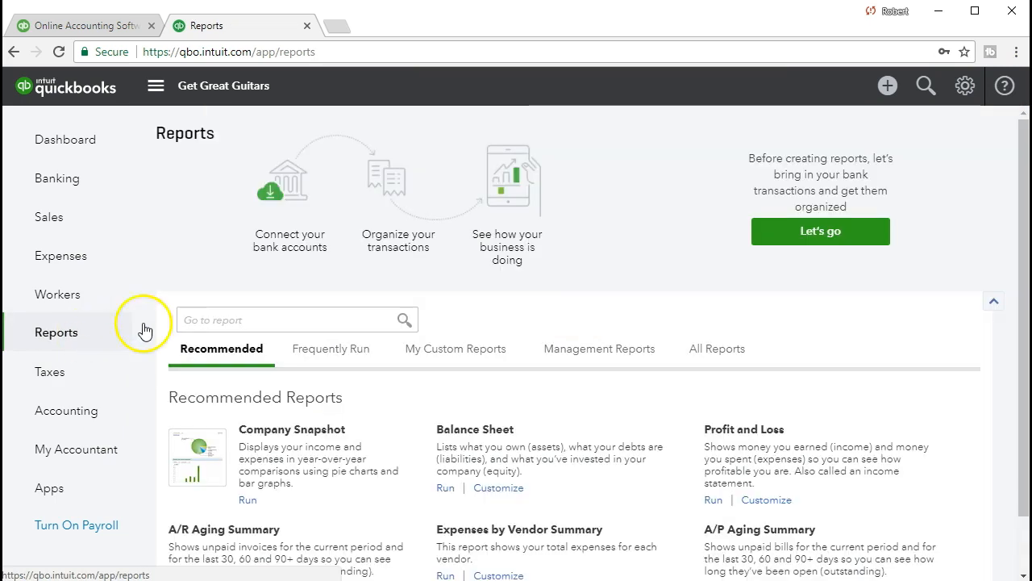
# Step: Search 'bal' in the report finder and open the Balance Sheet
pyautogui.click(249, 316)
pyautogui.write('bal')
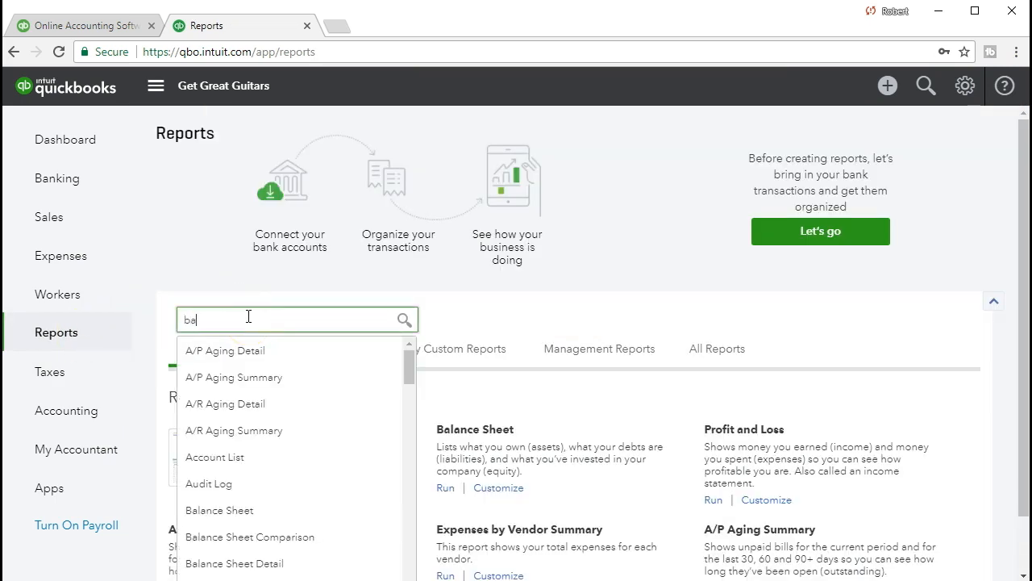
pyautogui.press('Return')
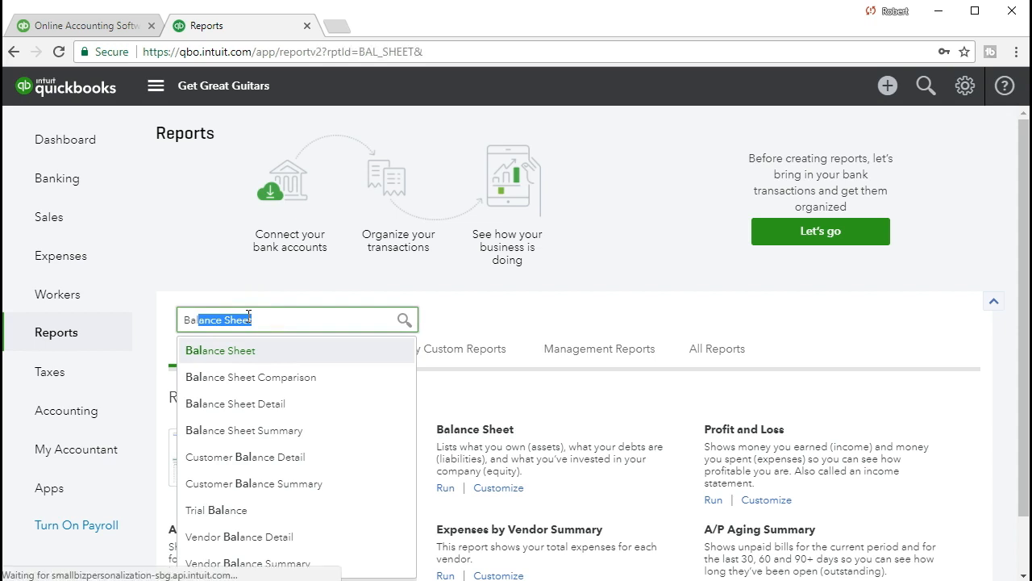
pyautogui.scroll(1, 328, 256)
# Step: Run it for 01/01/2021–01/31/2021 and open the 1,354.50 Accounts Receivable transactions
pyautogui.click(404, 164)
pyautogui.write('01012021')
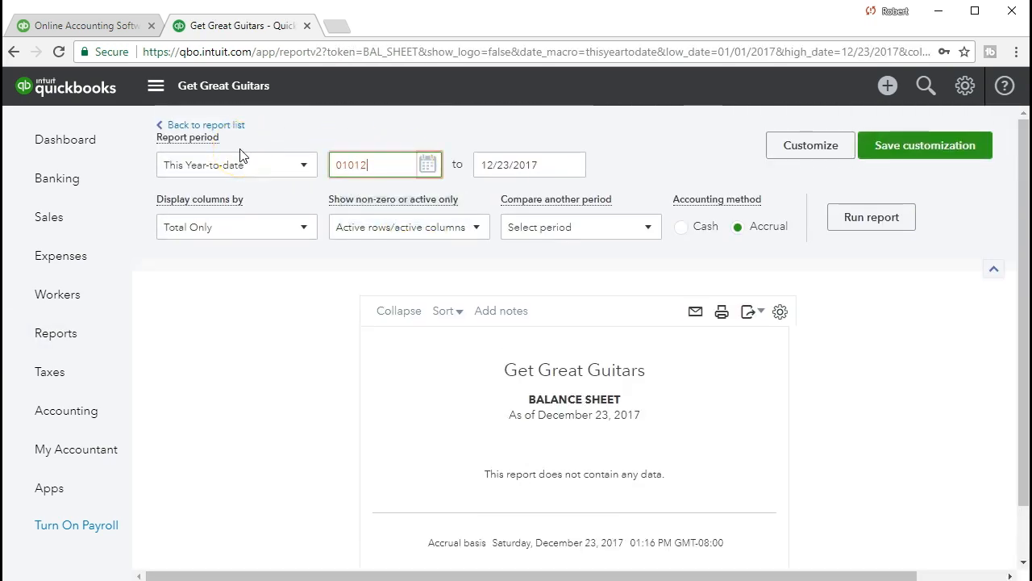
pyautogui.press('Tab')
pyautogui.write('0')
pyautogui.write('12021')
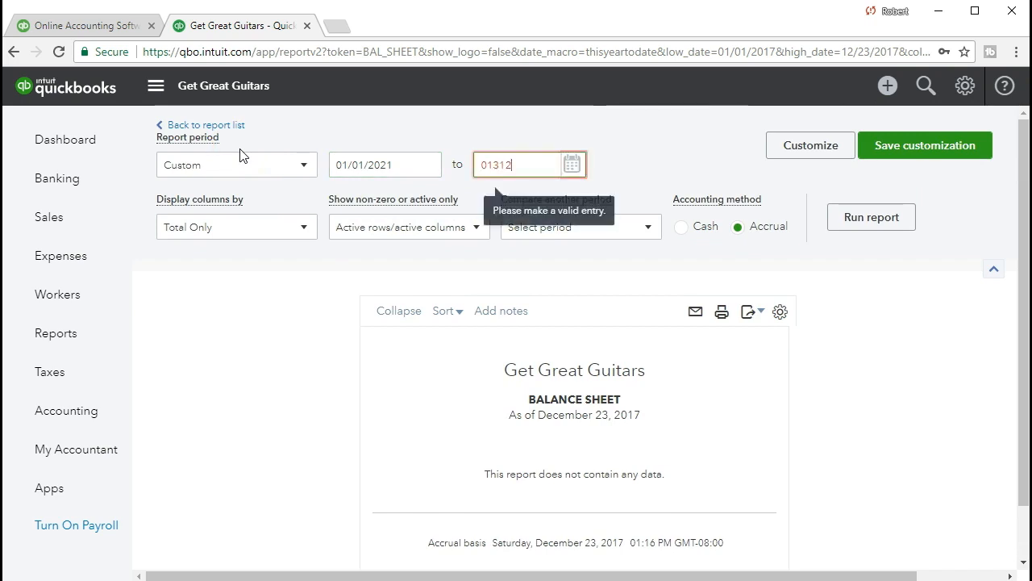
pyautogui.press('Tab')
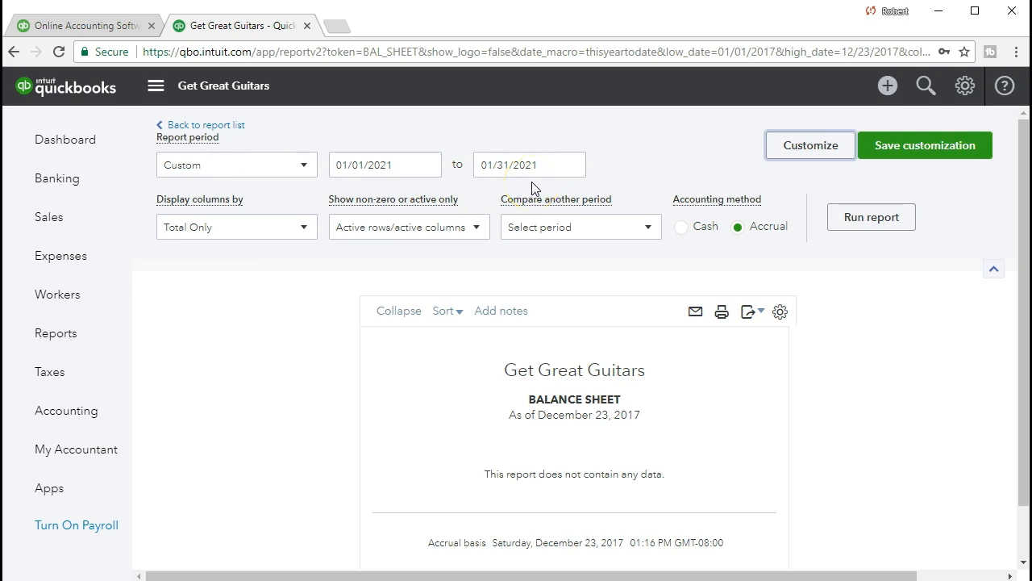
pyautogui.click(854, 218)
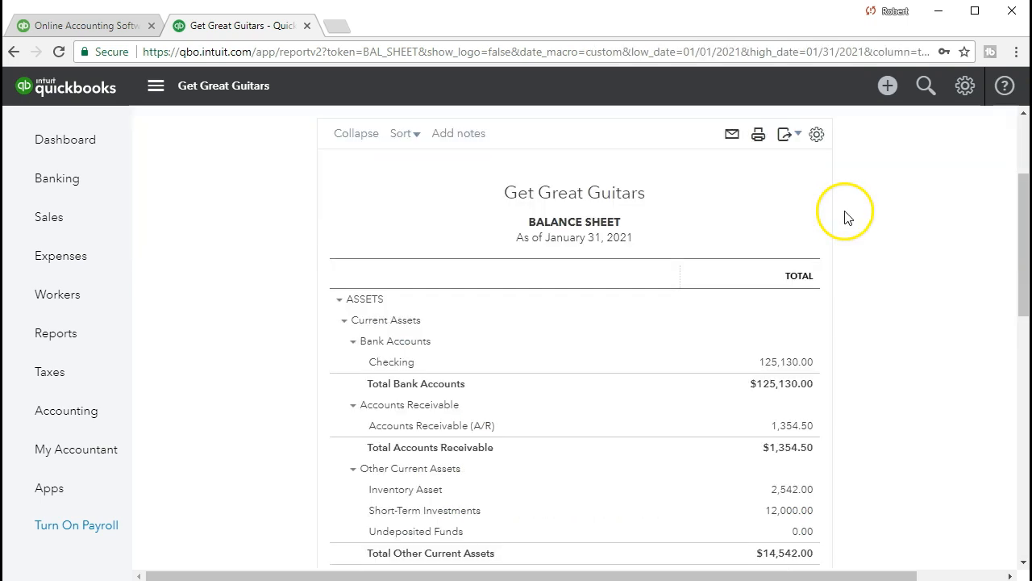
pyautogui.scroll(-1, 632, 367)
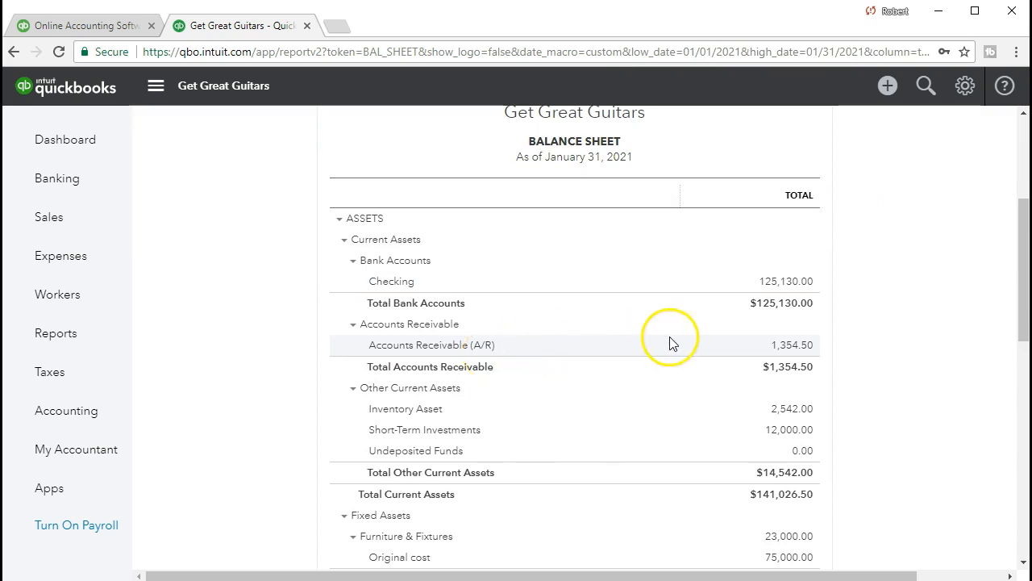
pyautogui.click(792, 345)
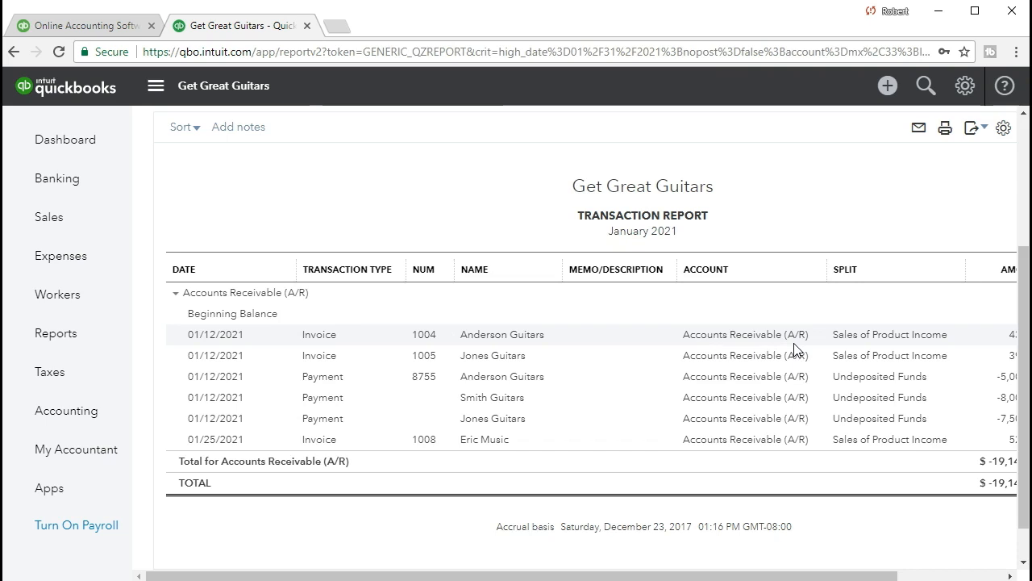
# Step: Check invoice #1008's $525.00 balance in the A/R report, then return to Reports
pyautogui.moveTo(801, 574); pyautogui.dragTo(879, 574)
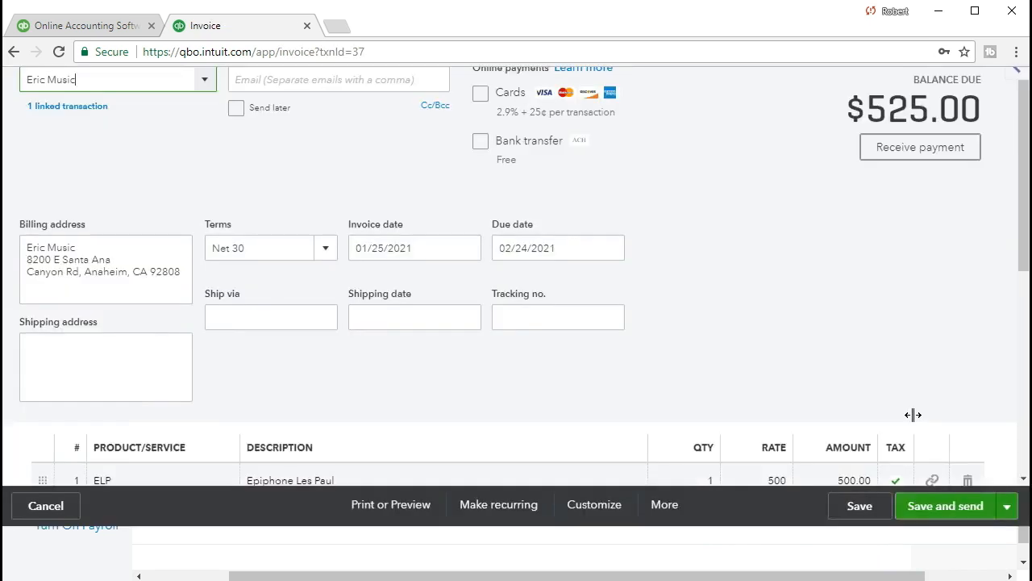
pyautogui.scroll(-4, 912, 415)
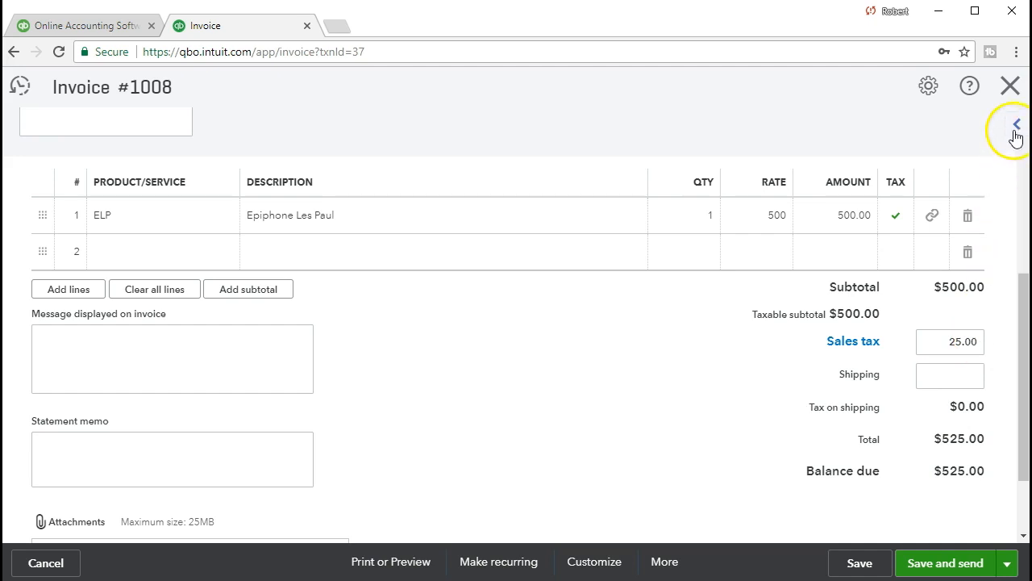
pyautogui.click(1012, 88)
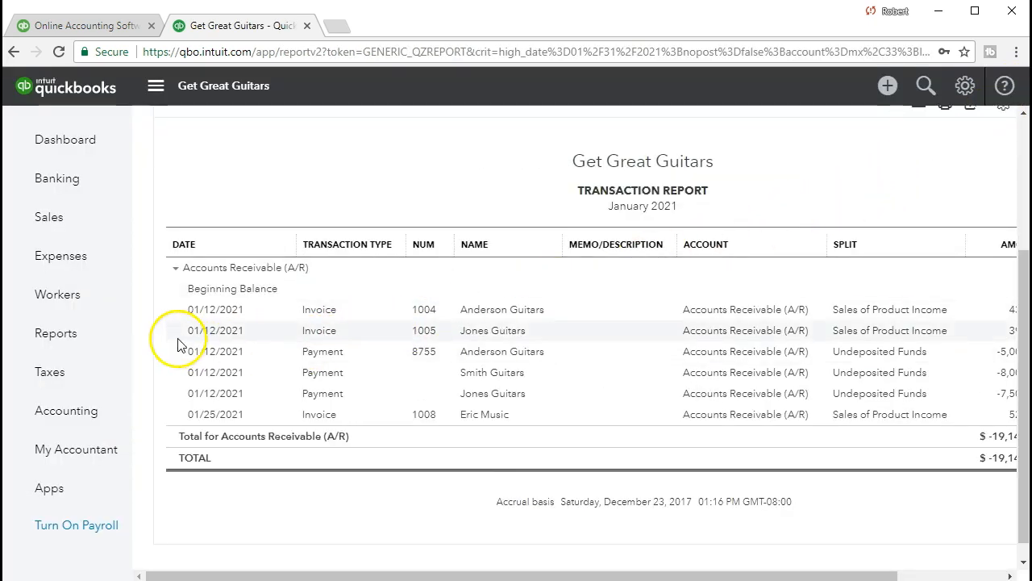
pyautogui.click(90, 342)
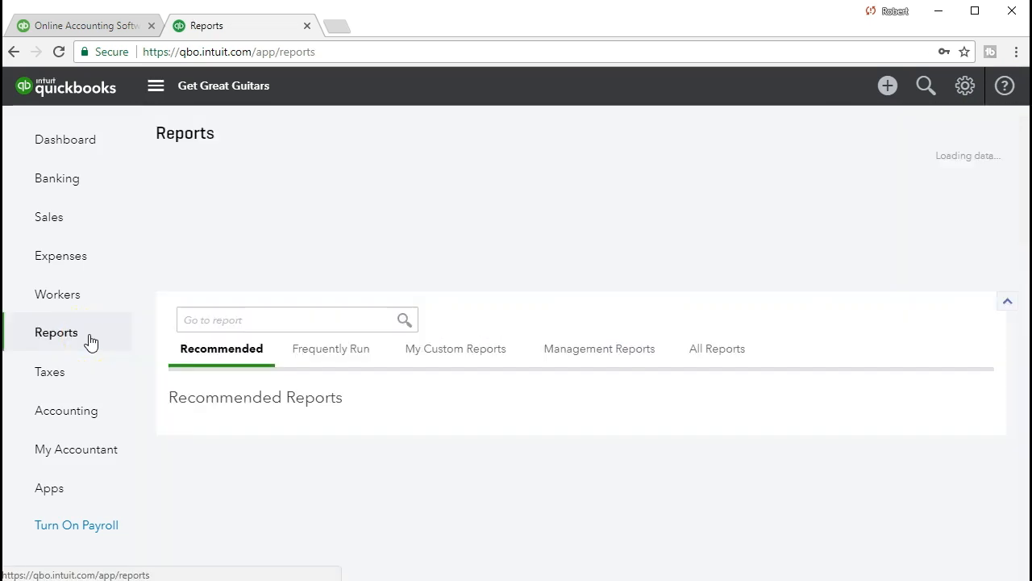
# Step: Open the Profit and Loss report from the report search
pyautogui.click(238, 318)
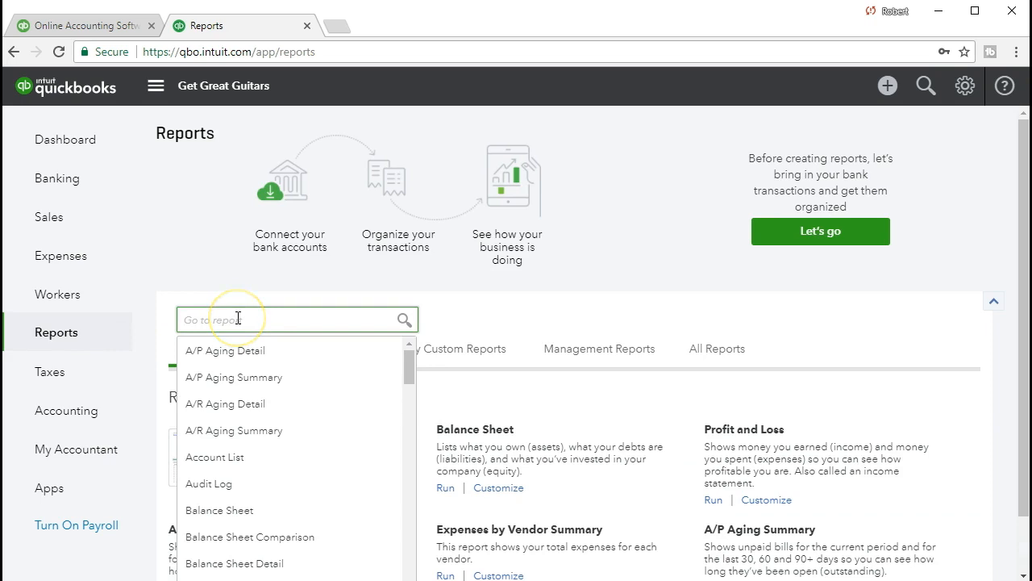
pyautogui.press('Down')
pyautogui.press('Down')
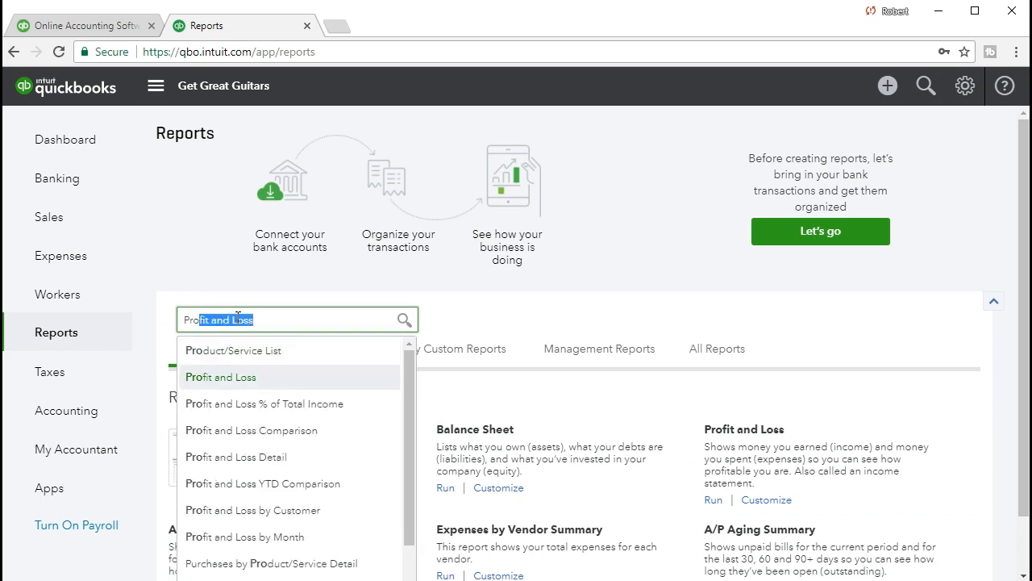
pyautogui.press('Return')
# Step: Run it for 01/01/2021–01/31/2021 and open the 1,690.00 sales income transactions
pyautogui.moveTo(401, 162); pyautogui.dragTo(266, 163)
pyautogui.write('0')
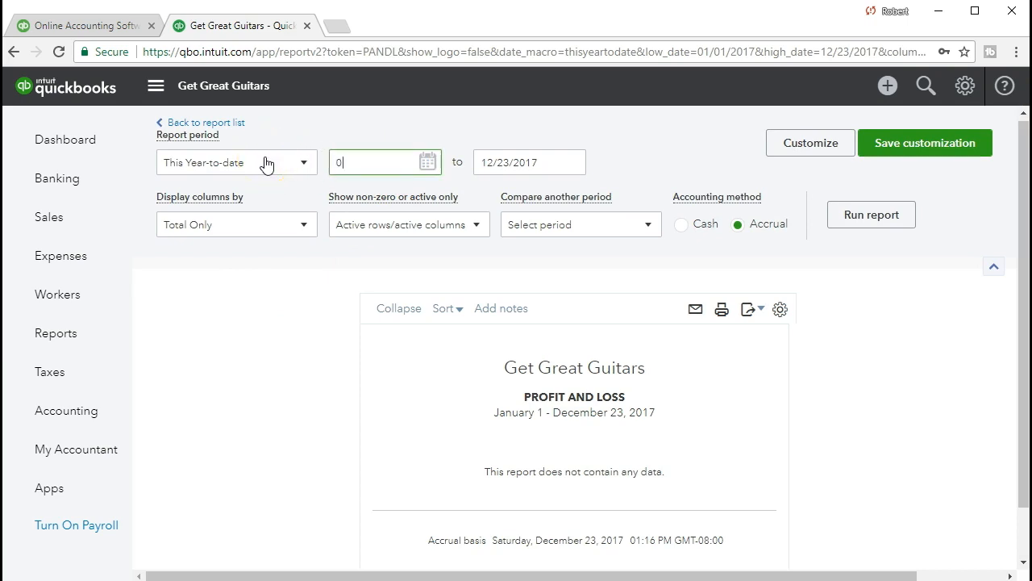
pyautogui.write('1/01/2021')
pyautogui.press('Tab')
pyautogui.write('01/31/2021')
pyautogui.press('Tab')
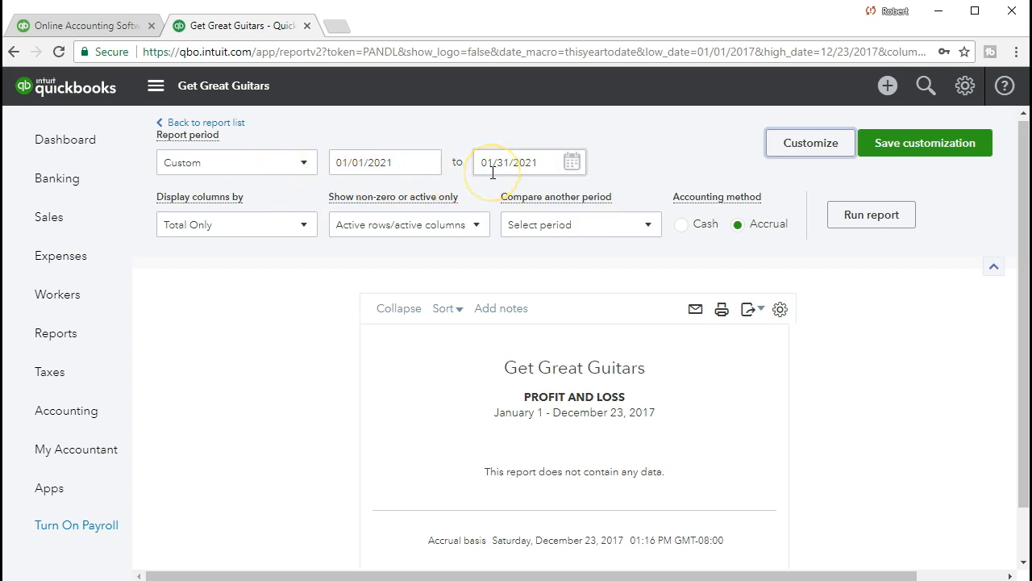
pyautogui.click(862, 214)
pyautogui.scroll(-1, 863, 212)
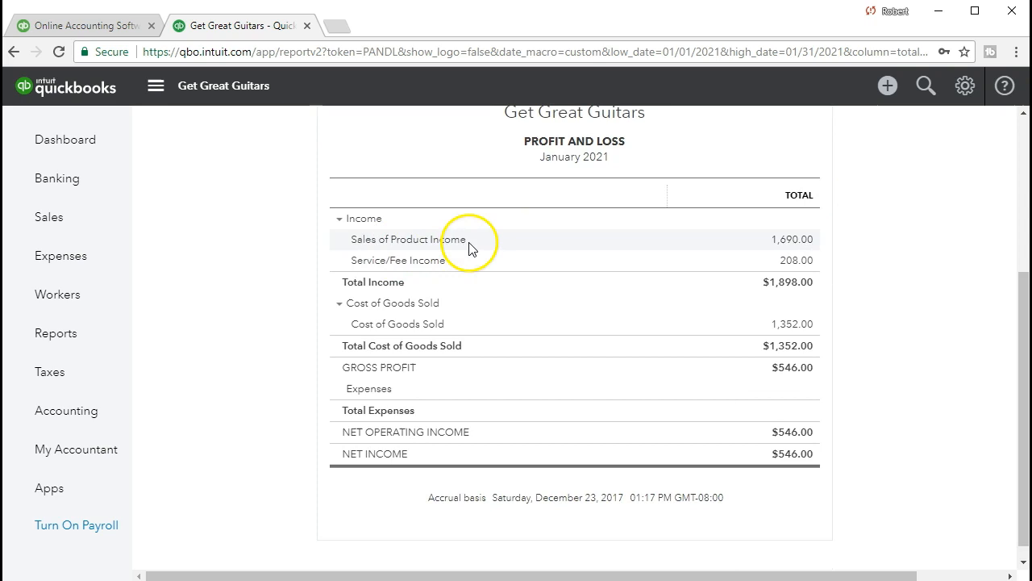
pyautogui.click(794, 240)
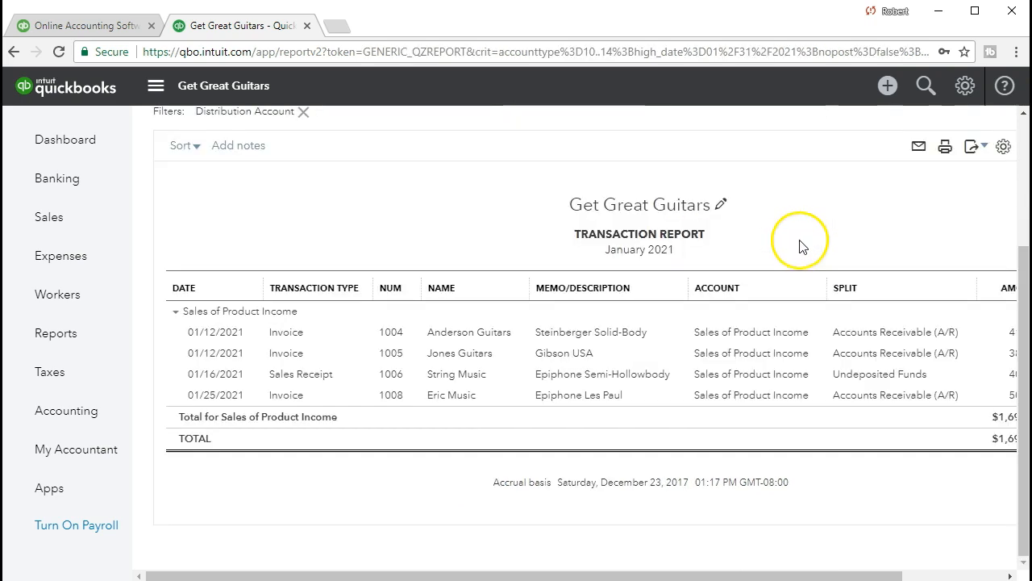
# Step: Open invoice #1008 from its 500.00 sales line, review it, close it, and return to Reports
pyautogui.moveTo(848, 574); pyautogui.dragTo(910, 574)
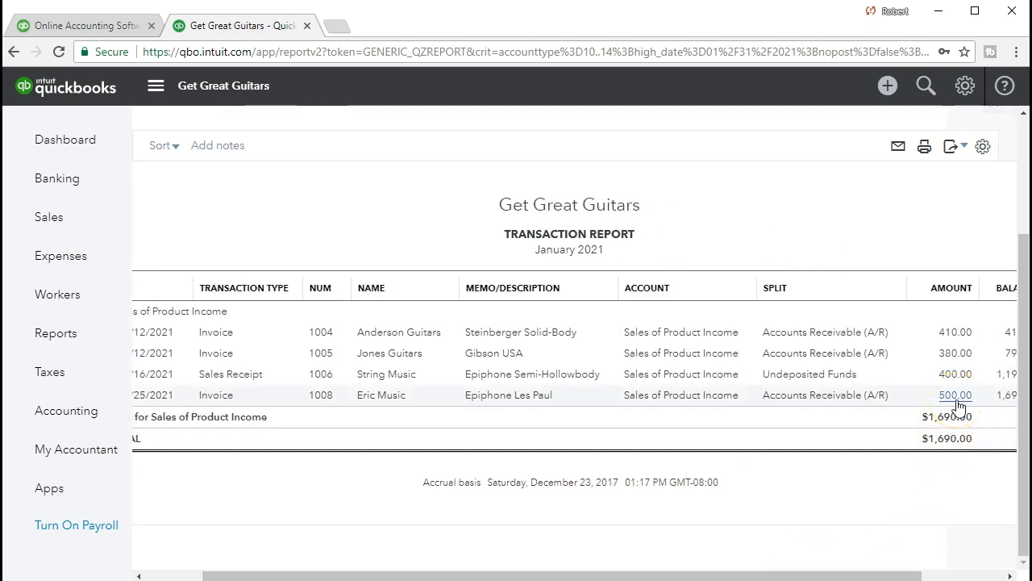
pyautogui.click(957, 401)
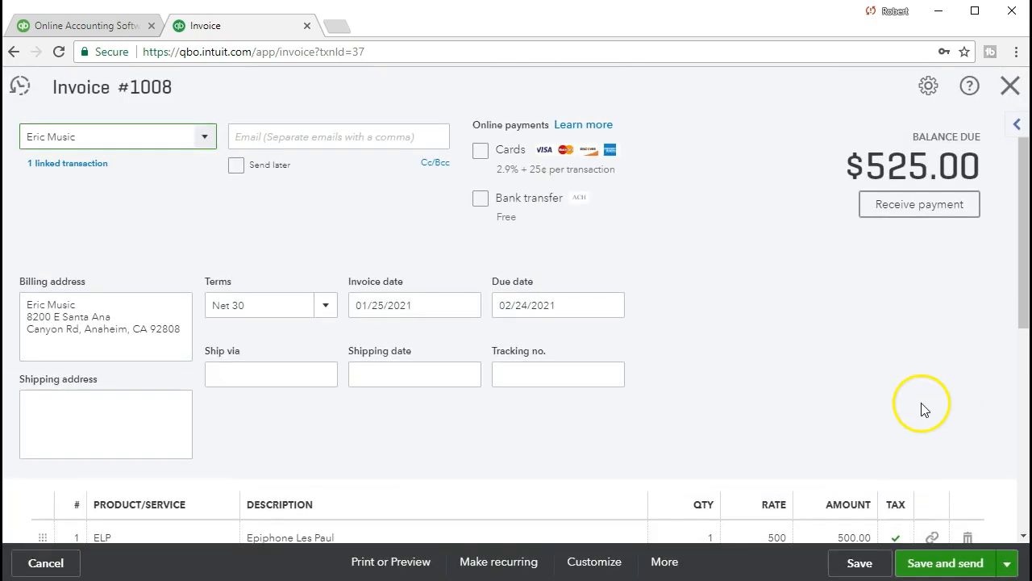
pyautogui.scroll(-4, 922, 408)
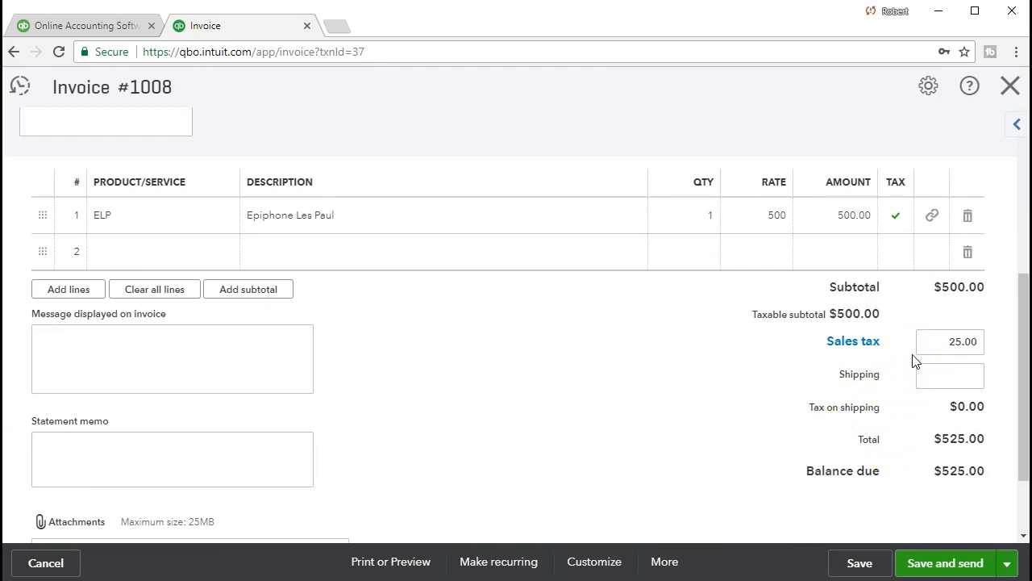
pyautogui.click(1007, 90)
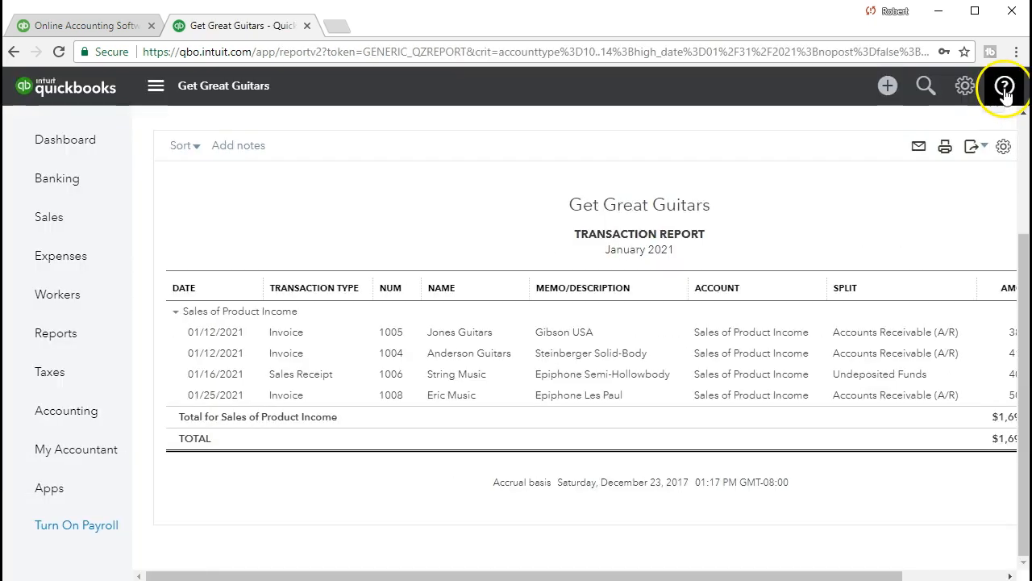
pyautogui.click(102, 335)
# Step: Search 'bala' and open the Balance Sheet report
pyautogui.click(203, 319)
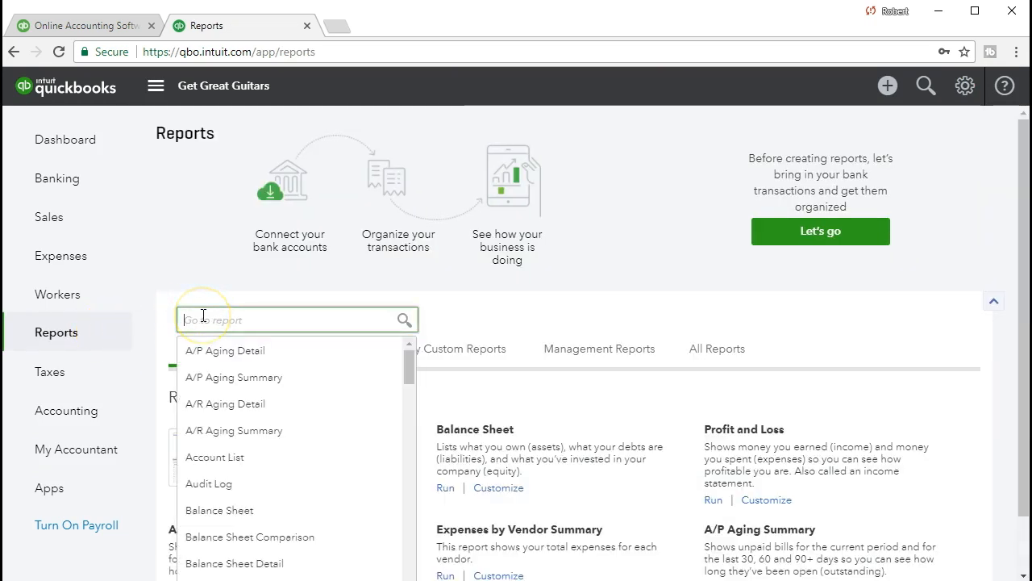
pyautogui.write('bala')
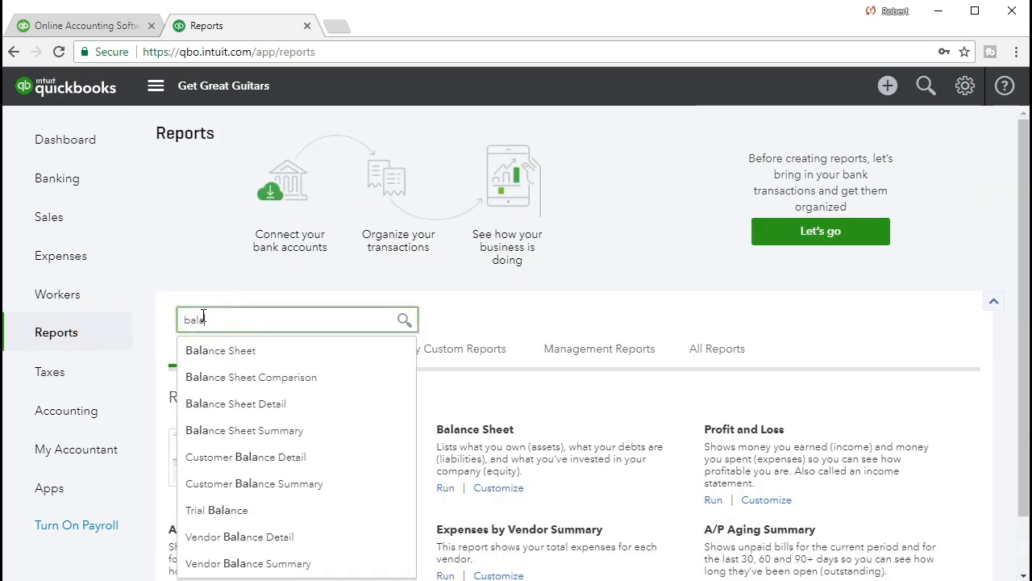
pyautogui.press('Return')
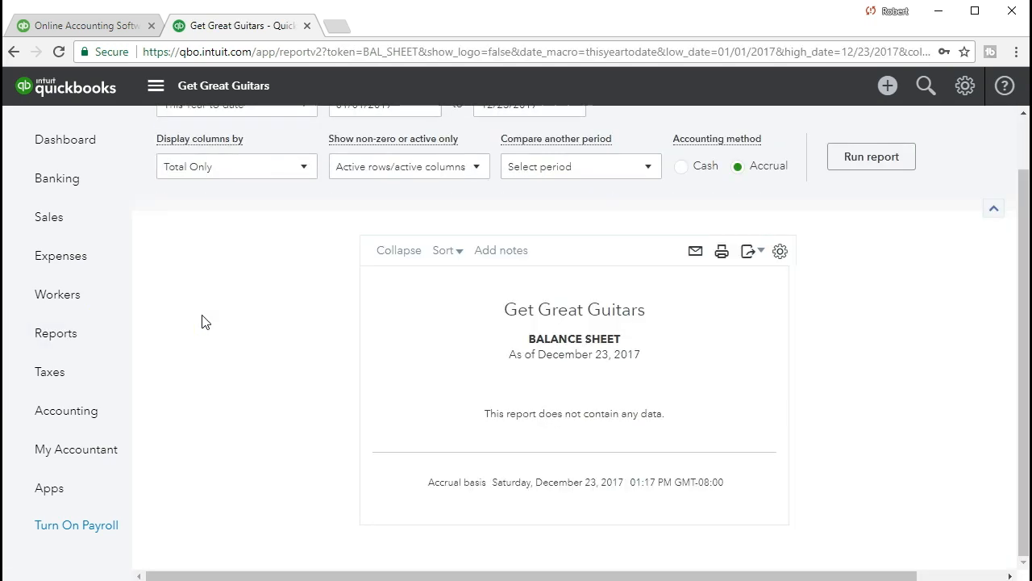
pyautogui.scroll(1, 206, 322)
# Step: Rerun the Balance Sheet for 01/01/2021 to 01/31/2021
pyautogui.moveTo(397, 165); pyautogui.dragTo(288, 157)
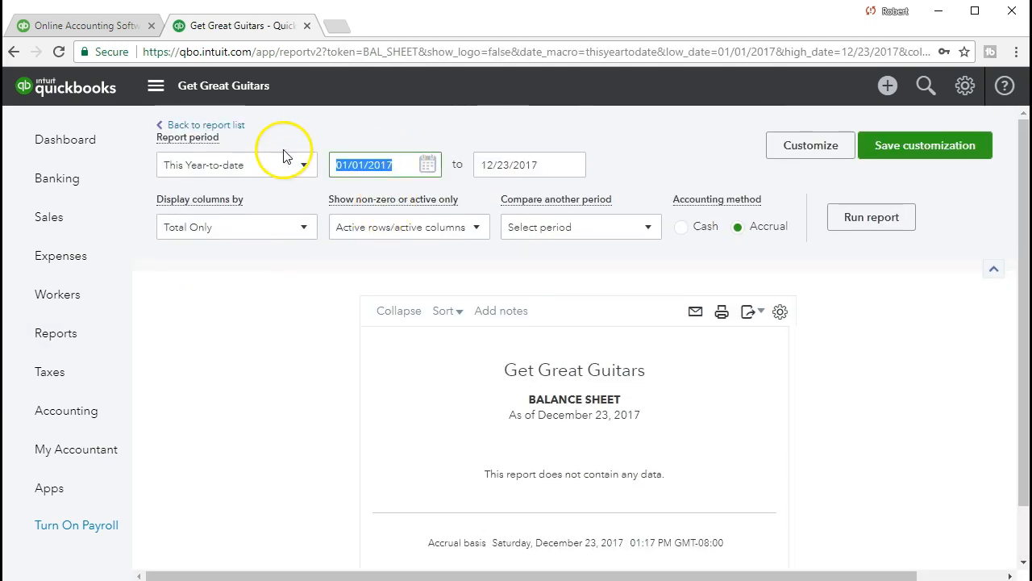
pyautogui.write('01/01/2021')
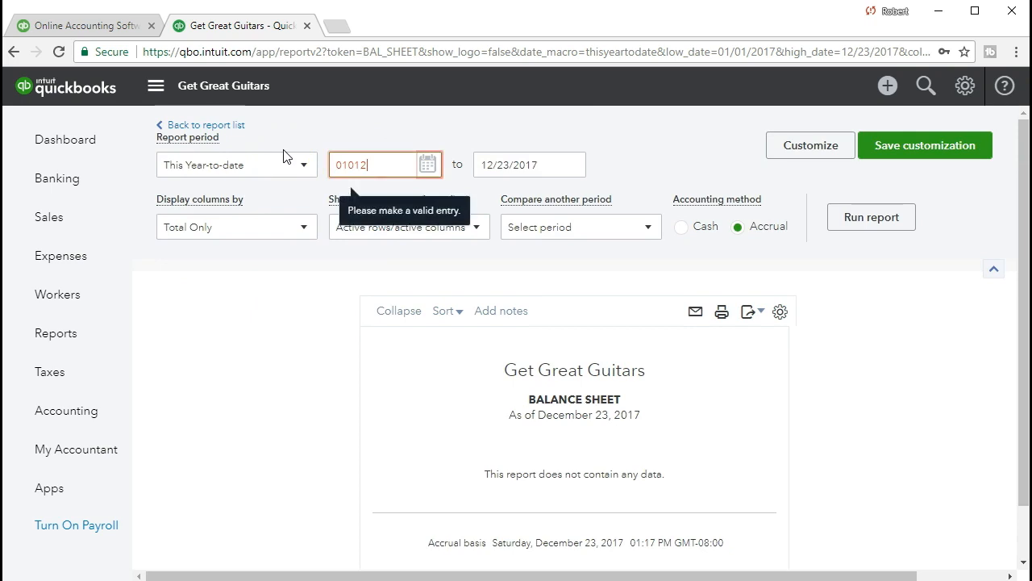
pyautogui.press('Tab')
pyautogui.write('01/31/2021')
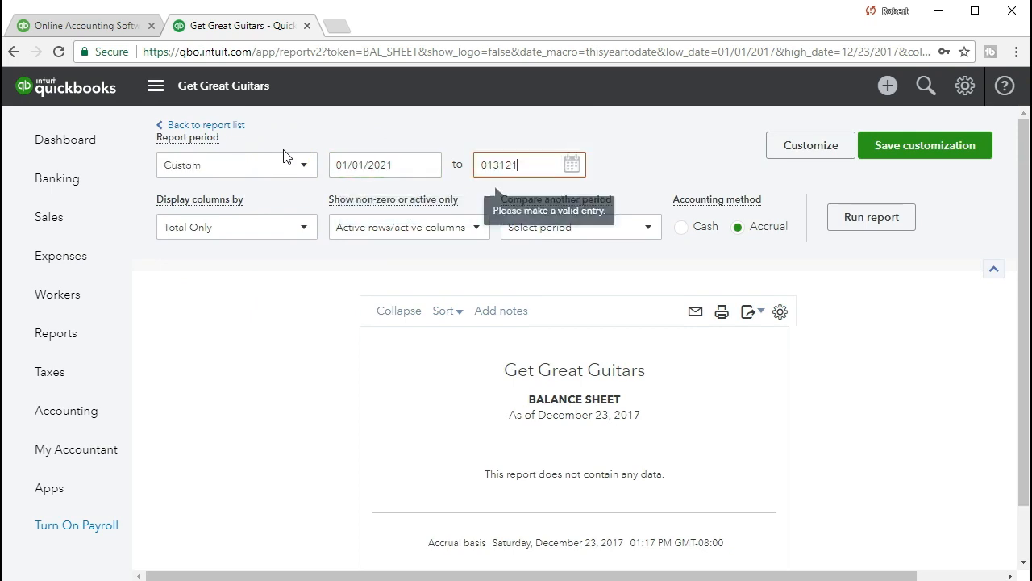
pyautogui.press('Tab')
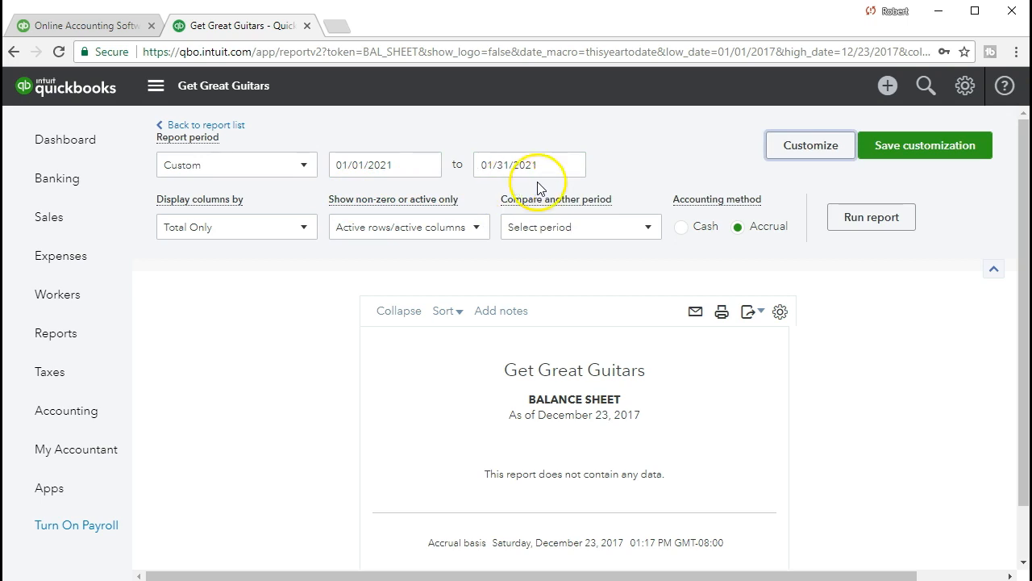
pyautogui.click(853, 224)
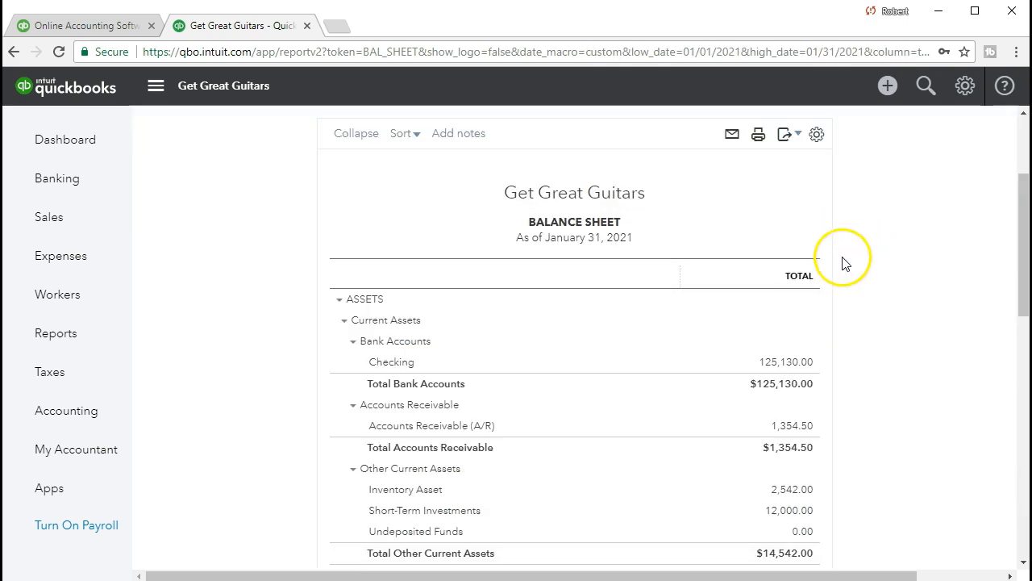
# Step: Open the transactions behind the 84.50 California sales tax payable
pyautogui.scroll(-1, 831, 321)
pyautogui.scroll(-3, 832, 321)
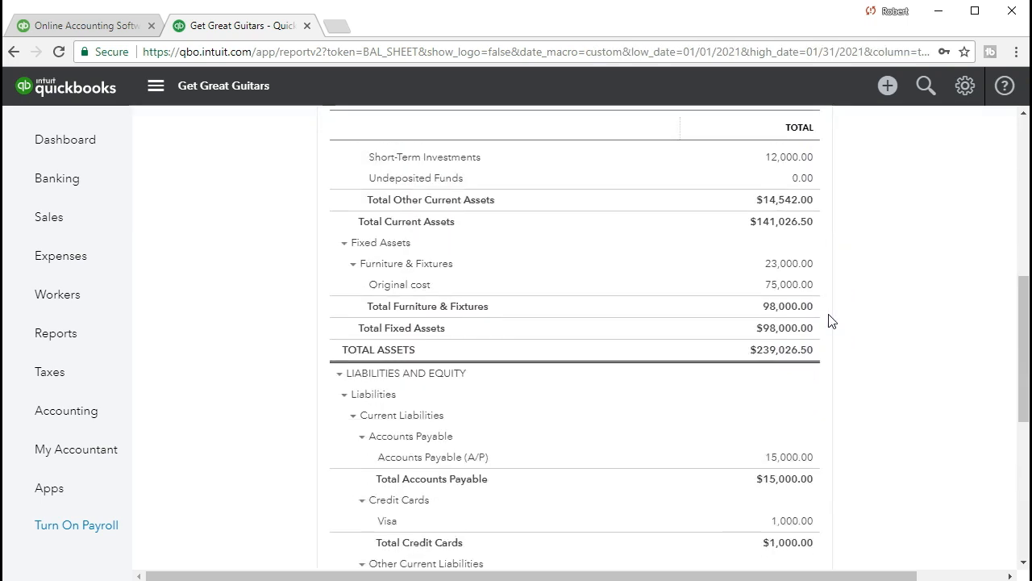
pyautogui.scroll(-1, 831, 323)
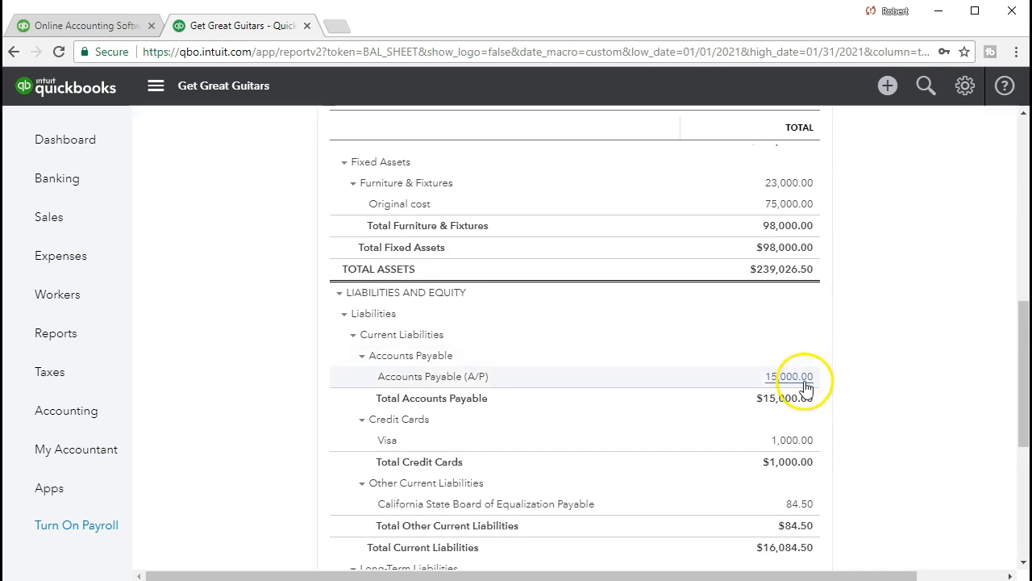
pyautogui.scroll(-1, 810, 416)
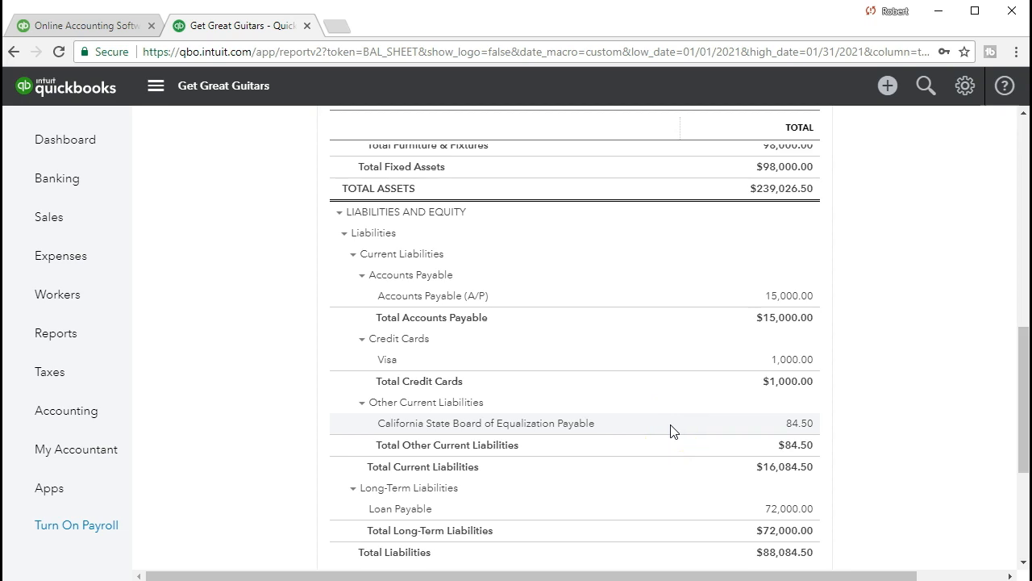
pyautogui.click(798, 425)
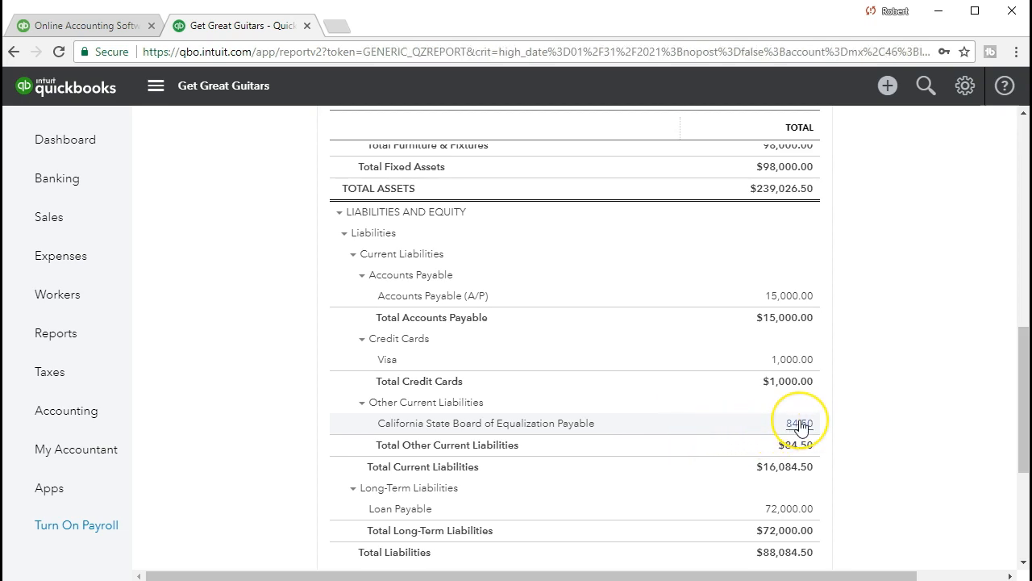
# Step: Open invoice #1008 from its 20.16 tax entry, inspect its 25.00 sales tax, and close it
pyautogui.scroll(-2, 801, 425)
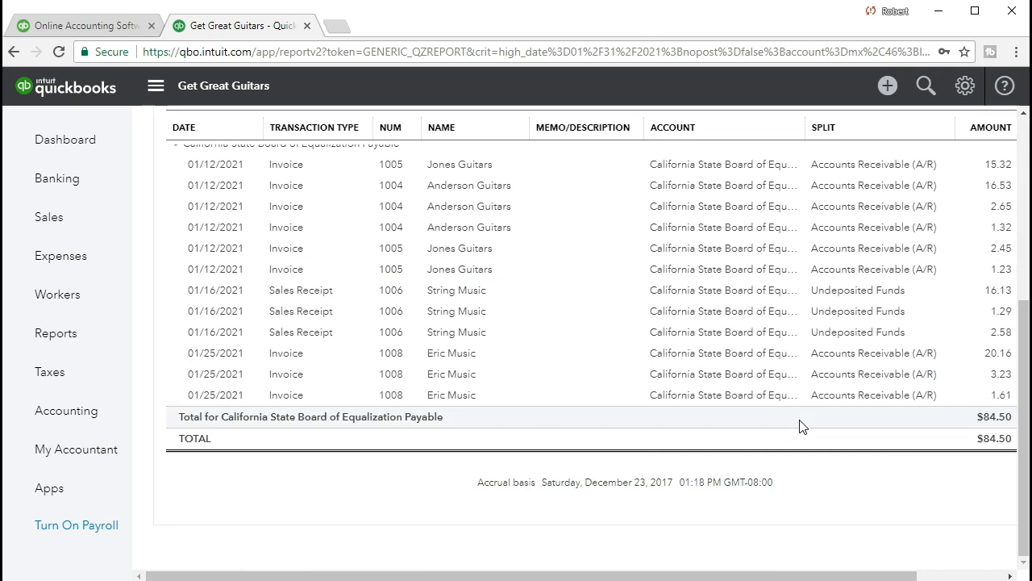
pyautogui.click(1000, 360)
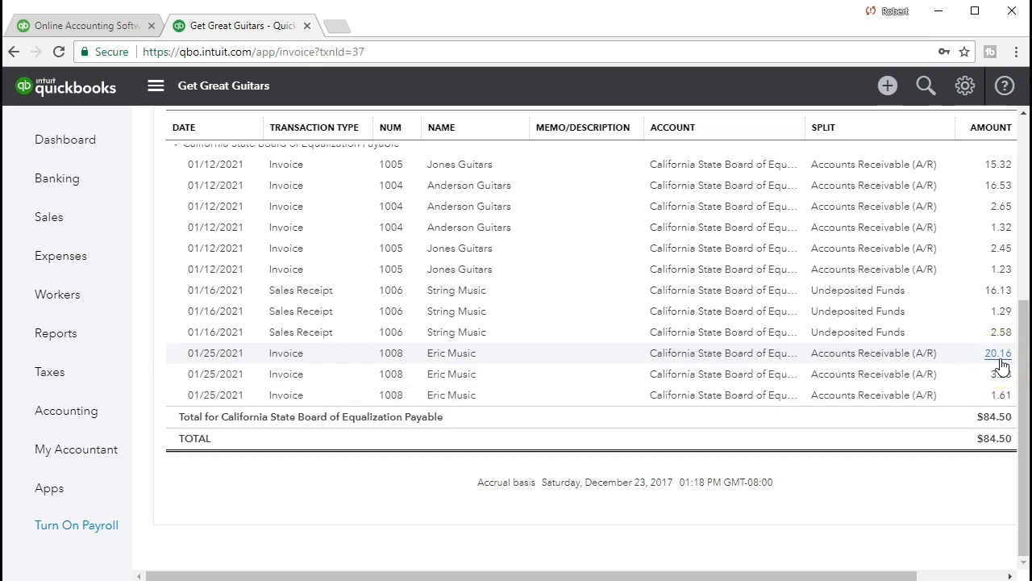
pyautogui.scroll(-5, 964, 379)
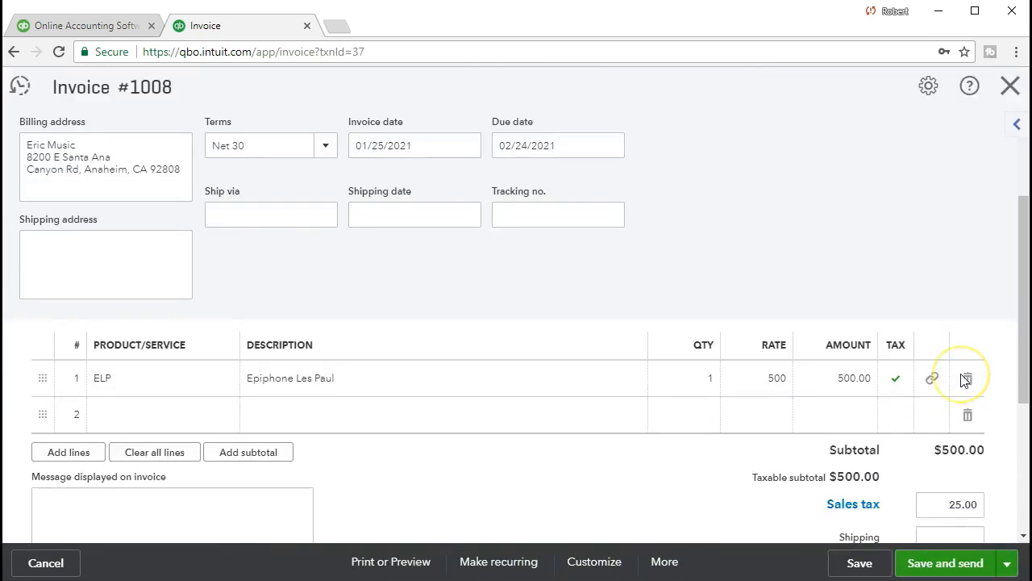
pyautogui.click(935, 425)
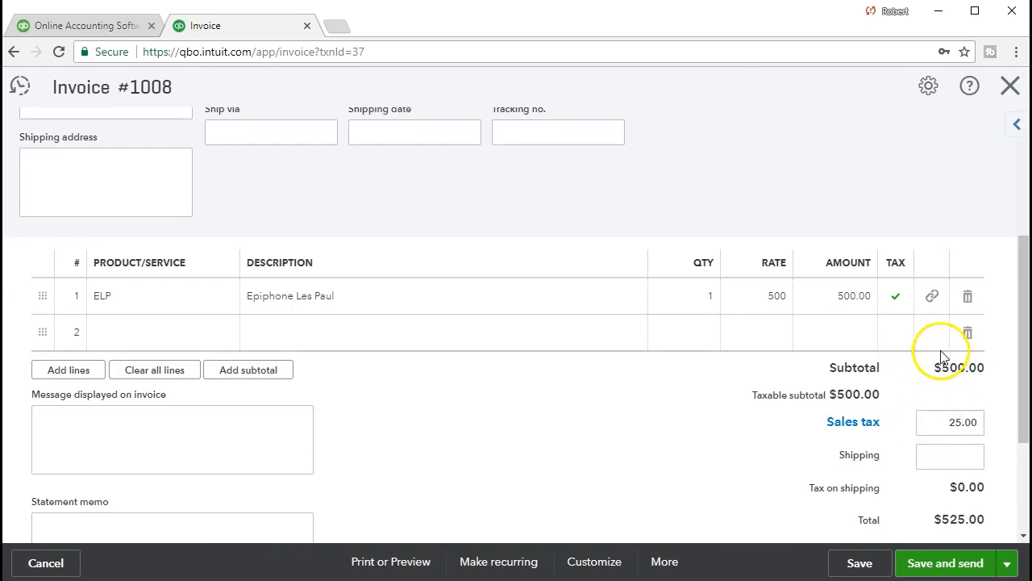
pyautogui.click(1008, 89)
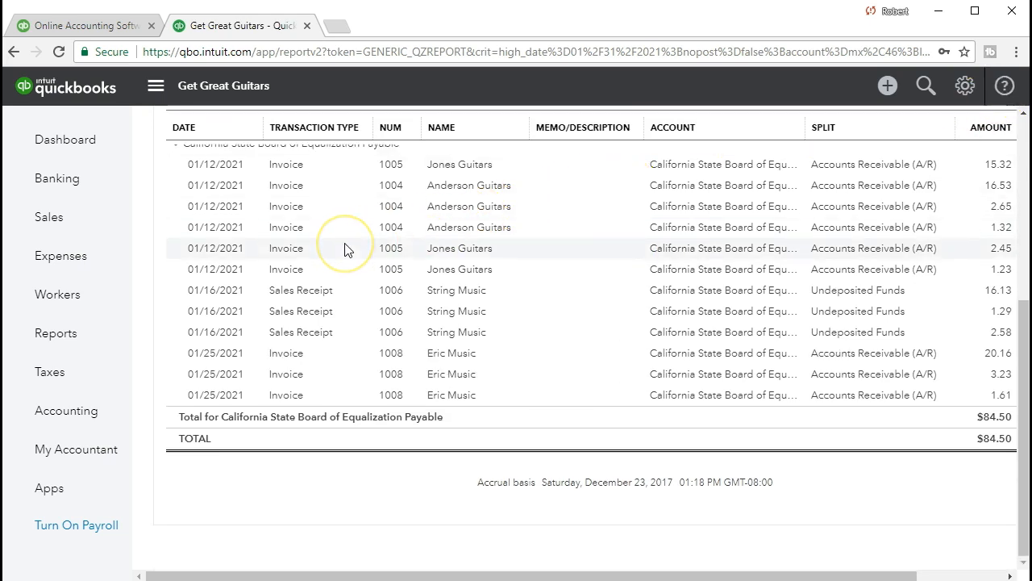
pyautogui.scroll(5, 346, 250)
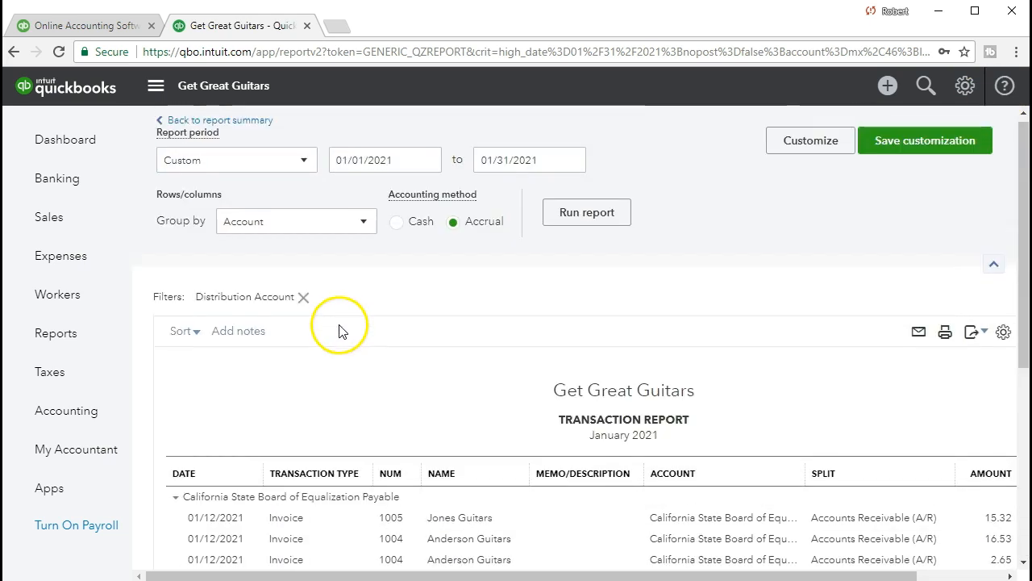
# Step: Return to the Balance Sheet summary and scroll to Inventory Asset 2,542.00
pyautogui.click(252, 127)
pyautogui.scroll(-10, 691, 330)
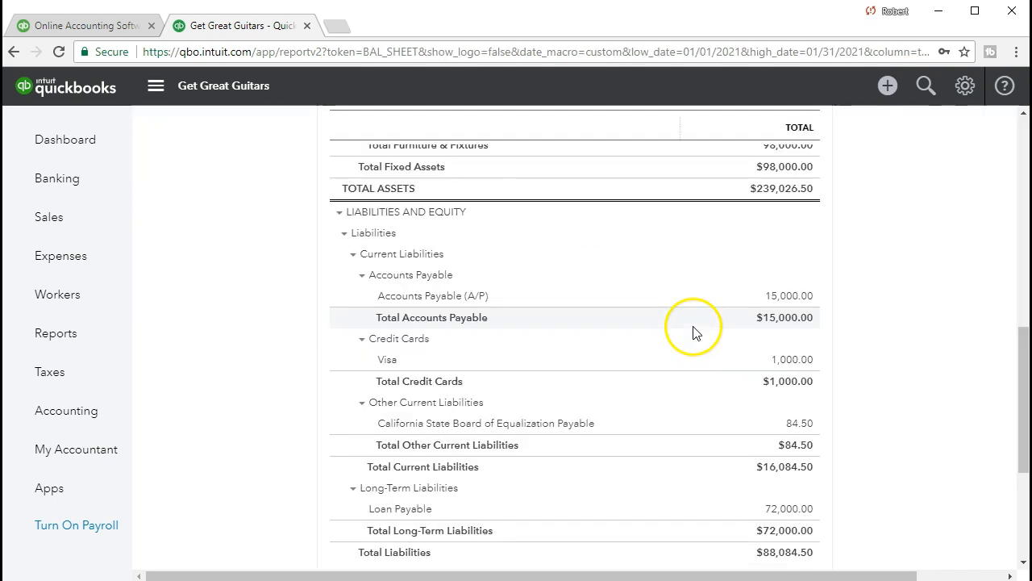
pyautogui.scroll(2, 654, 379)
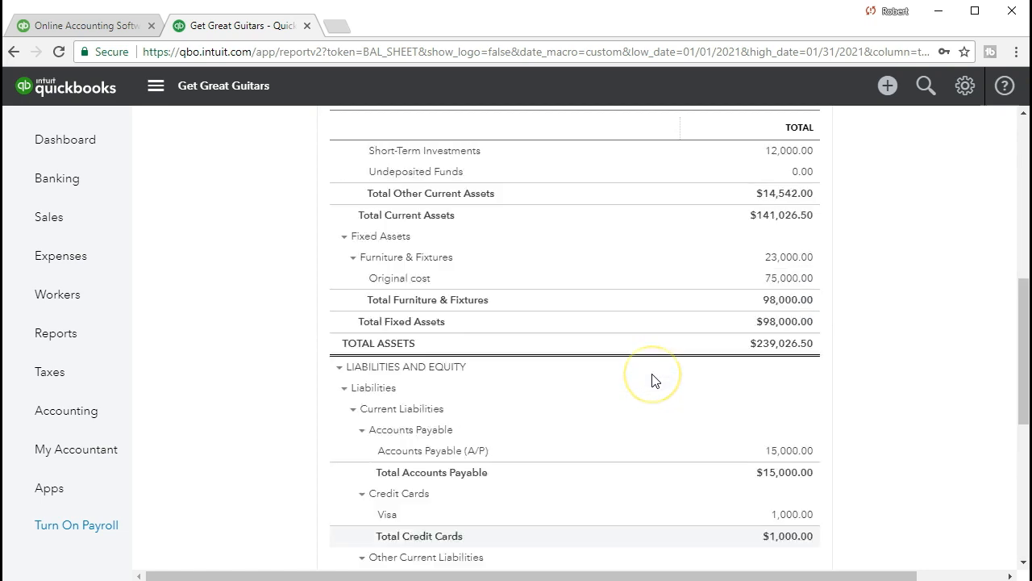
pyautogui.scroll(5, 654, 379)
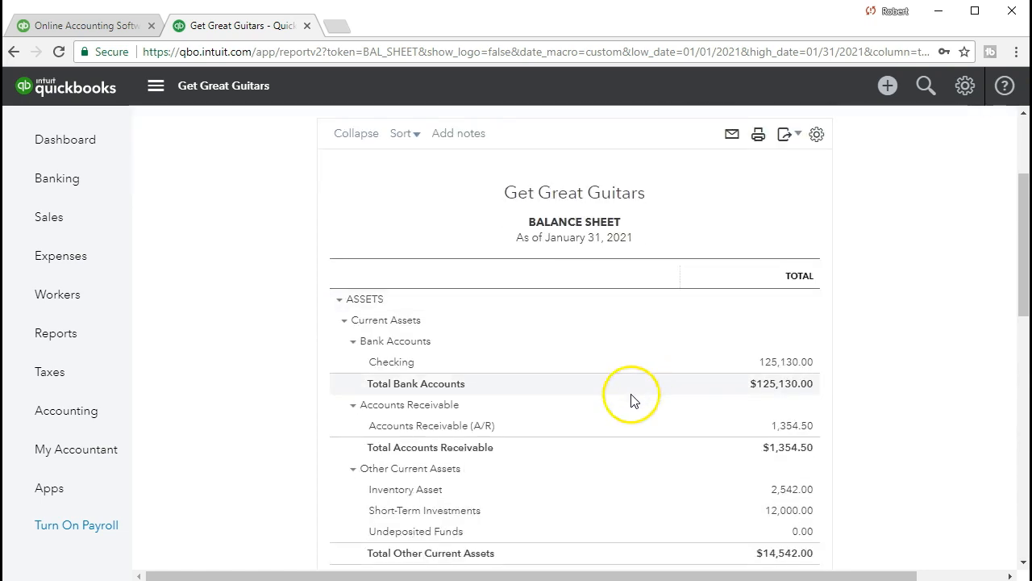
pyautogui.scroll(-1, 588, 440)
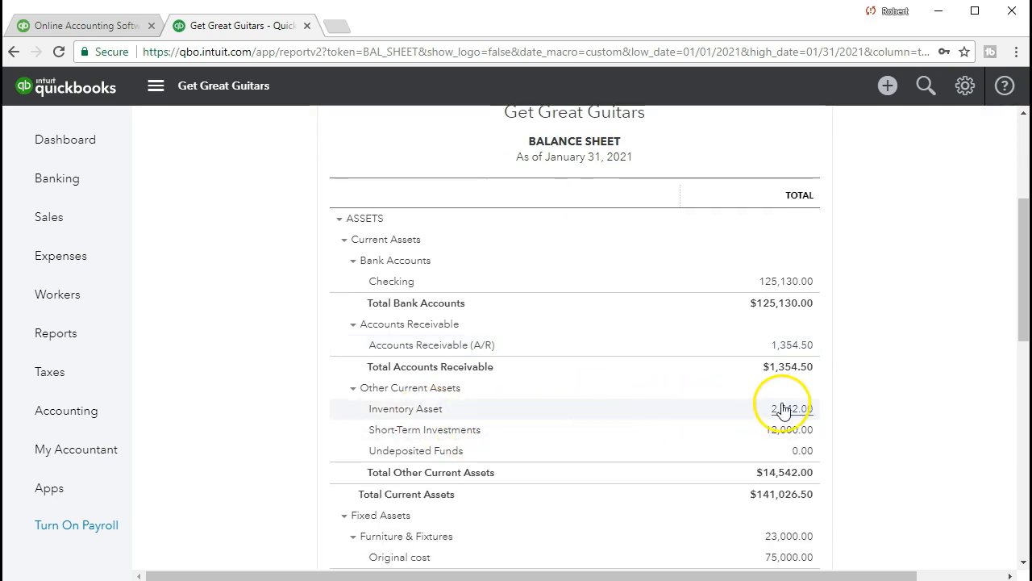
# Step: Open the Inventory Asset transactions, reveal Amount and Balance, and open invoice #1008's -400.00 entry
pyautogui.click(813, 420)
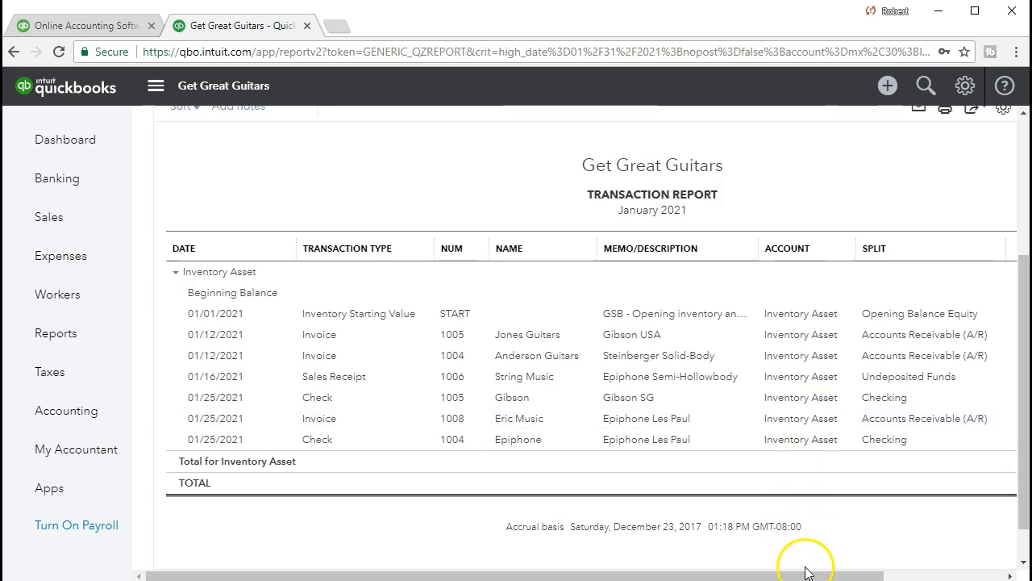
pyautogui.scroll(-1, 807, 565)
pyautogui.moveTo(813, 574); pyautogui.dragTo(874, 577)
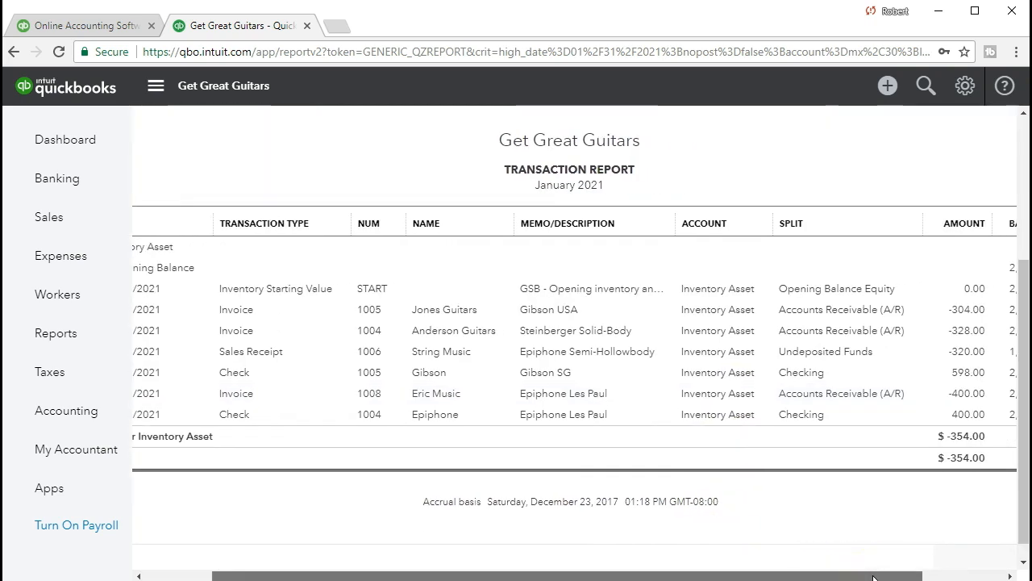
pyautogui.moveTo(873, 577); pyautogui.dragTo(888, 575)
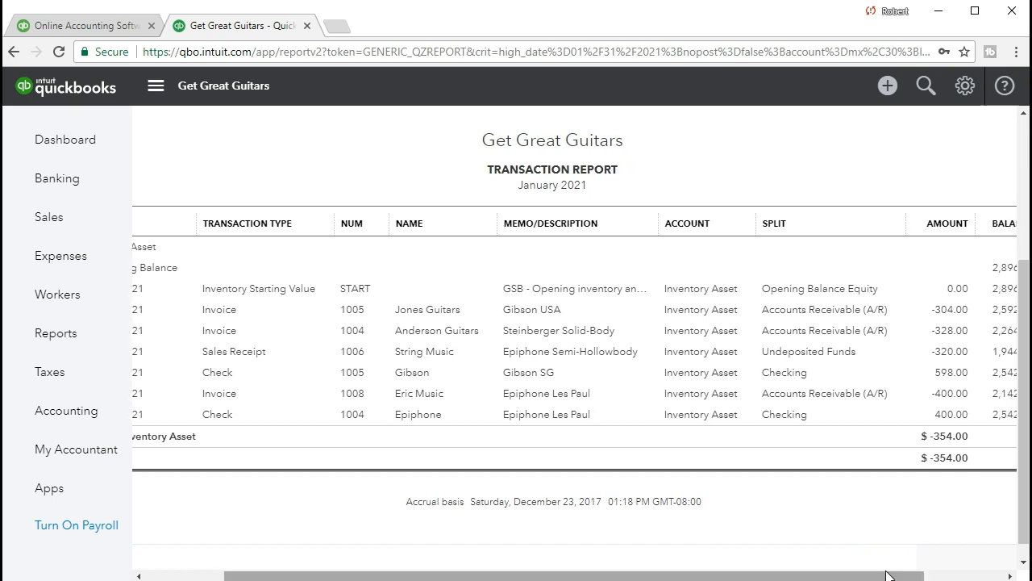
pyautogui.click(950, 394)
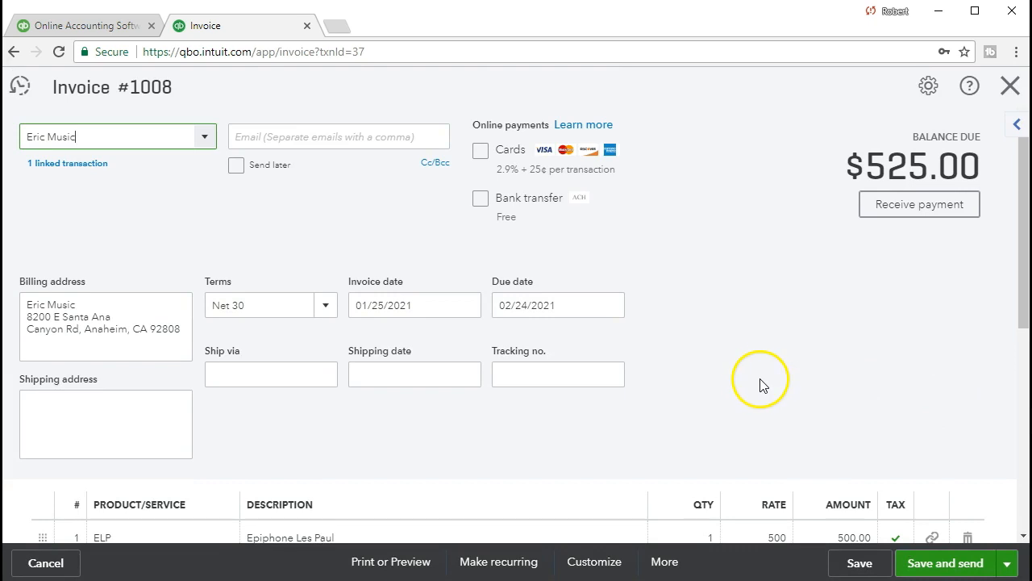
# Step: Check invoice #1008's $525.00 total, close it, and go to the reports list
pyautogui.scroll(-5, 756, 381)
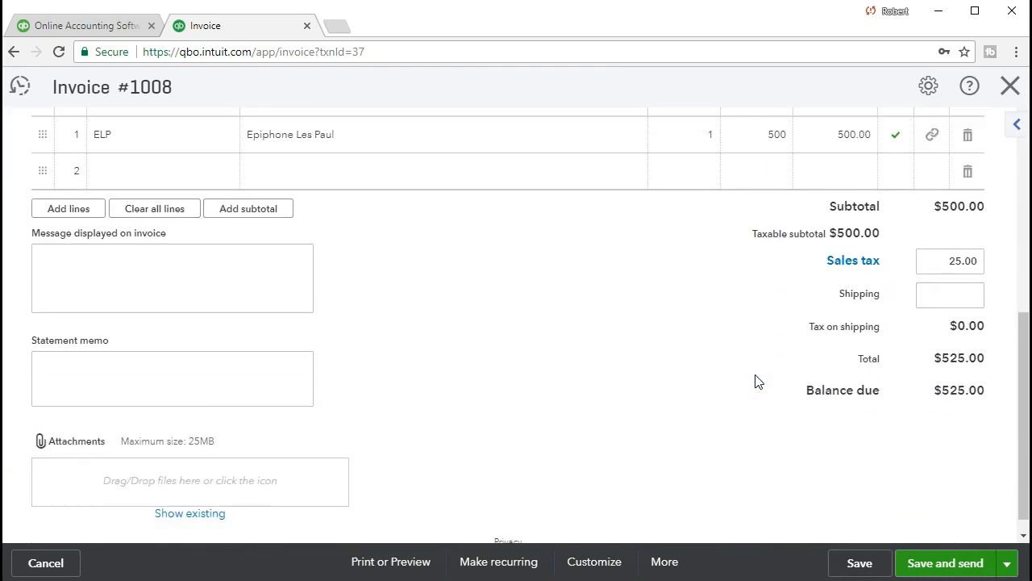
pyautogui.click(1010, 87)
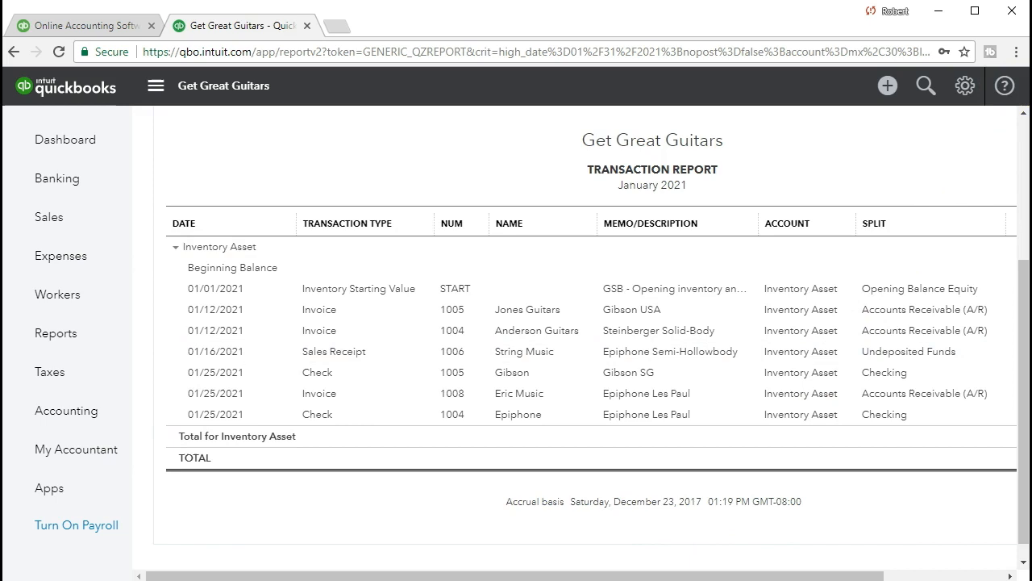
pyautogui.click(105, 342)
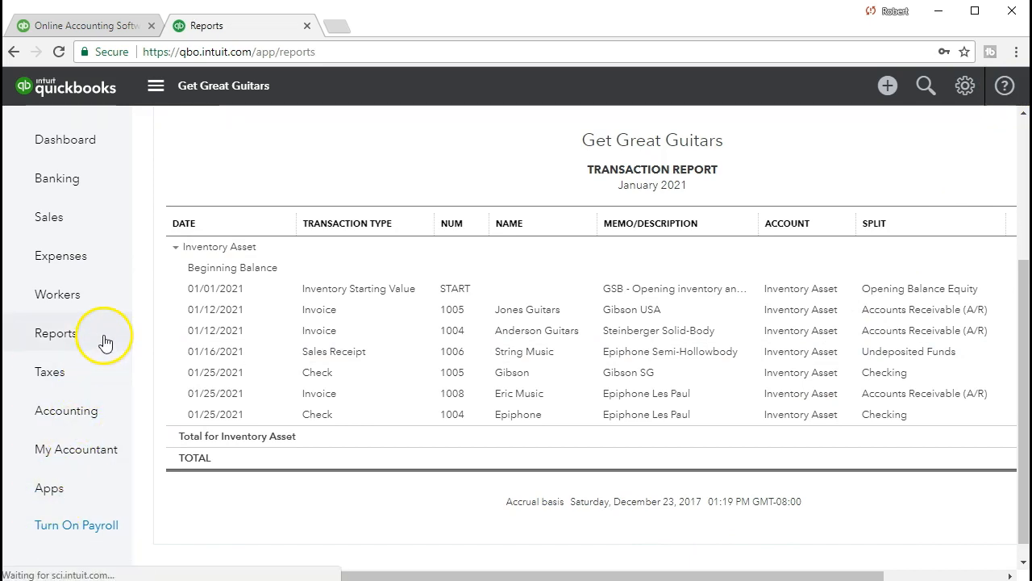
# Step: Open the Profit and Loss report from the report search
pyautogui.scroll(-1, 338, 363)
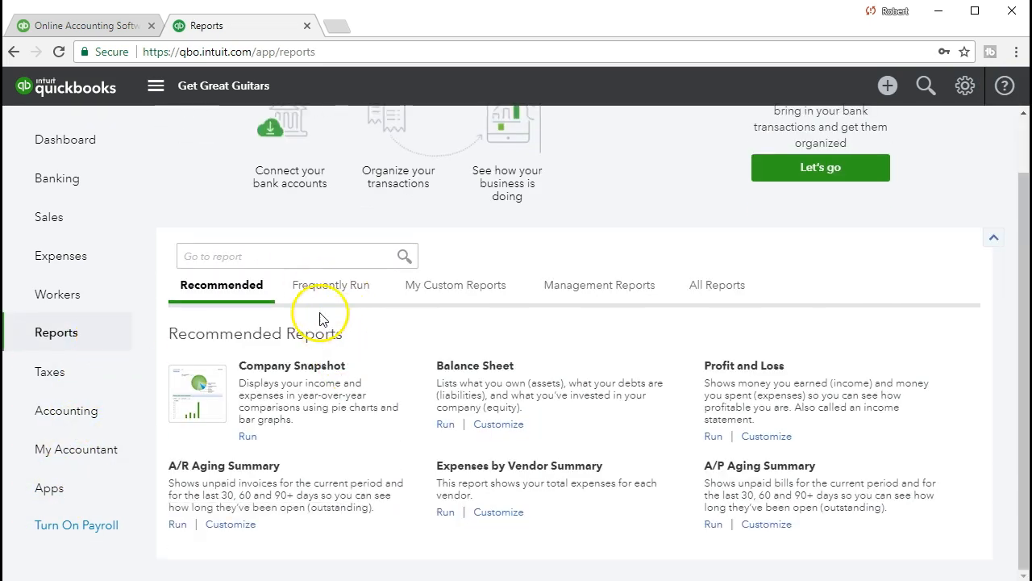
pyautogui.click(316, 256)
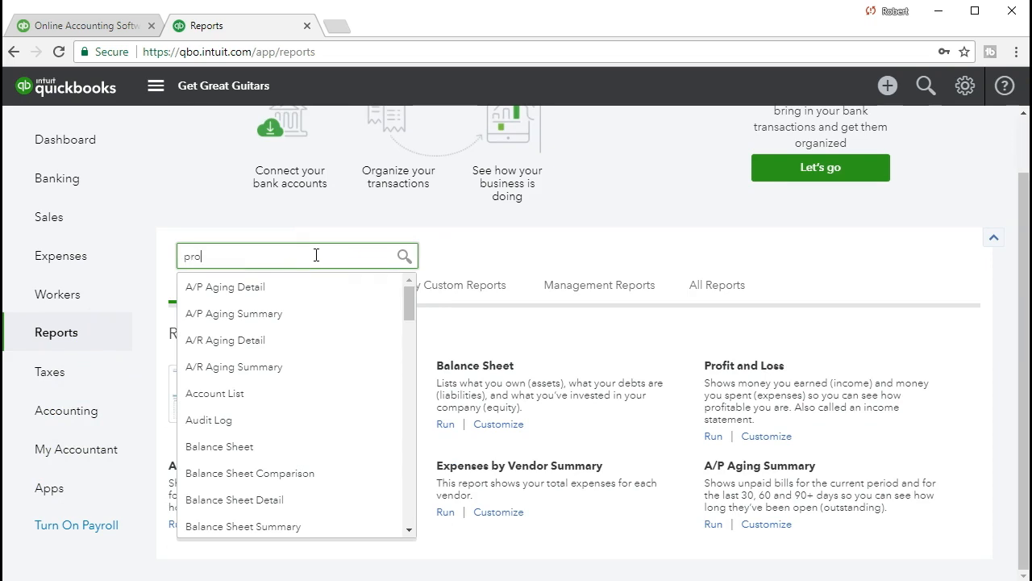
pyautogui.press('Down')
pyautogui.press('Down')
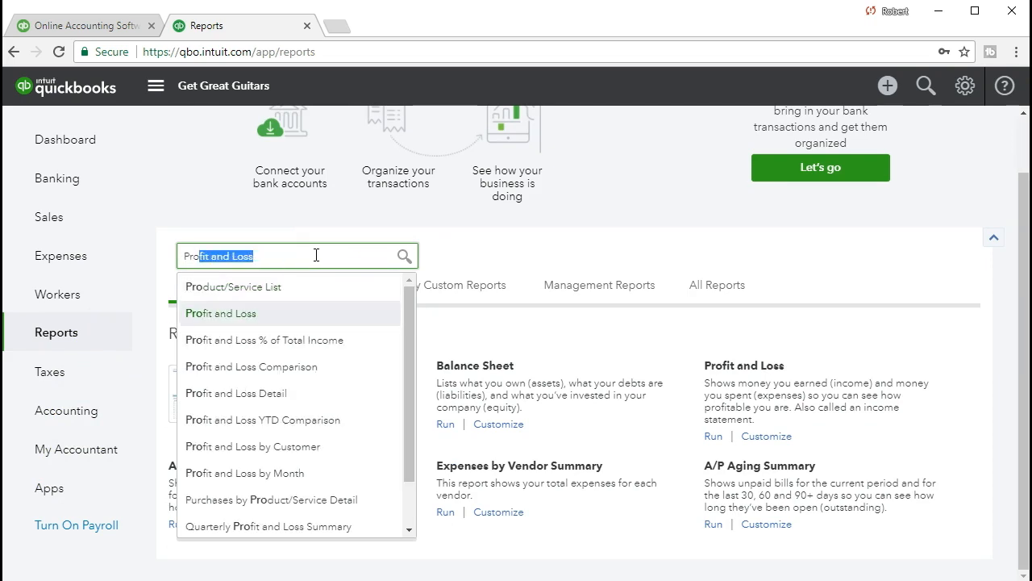
pyautogui.click(276, 319)
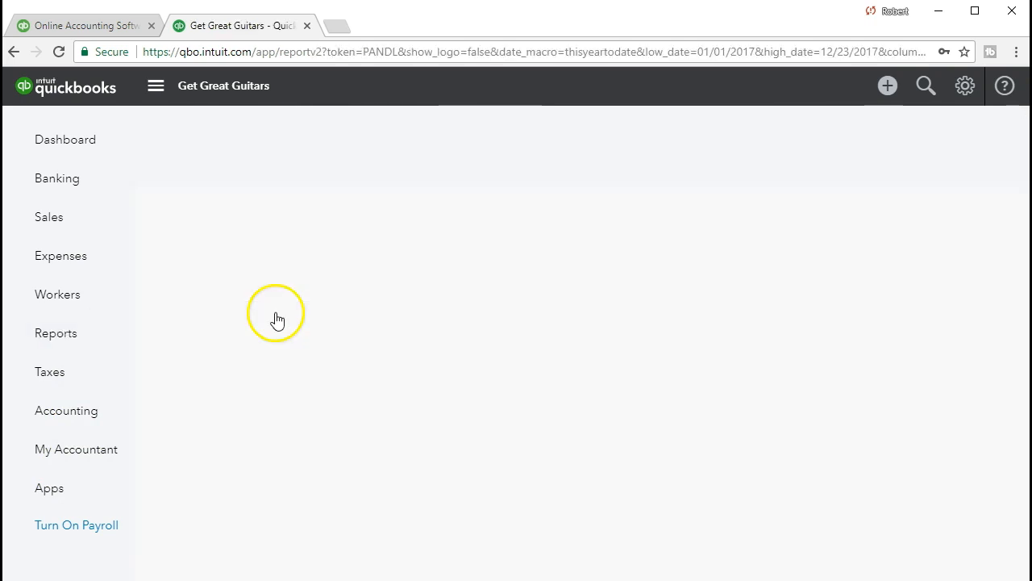
# Step: Rerun it for 01/01/2021–01/31/2021, showing $546.00 net income
pyautogui.click(411, 172)
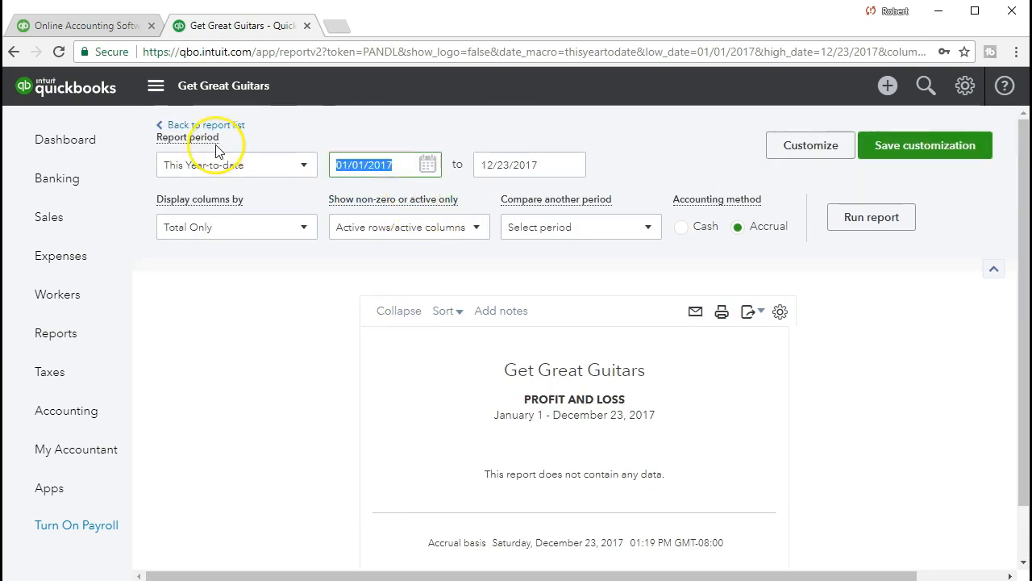
pyautogui.write('01/01/2021')
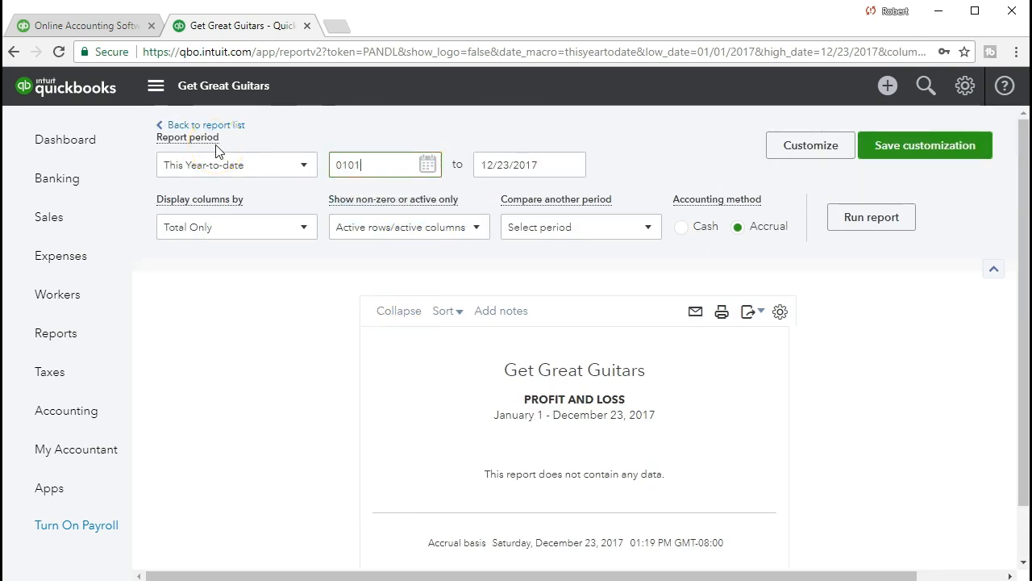
pyautogui.press('Tab')
pyautogui.write('01/31/2021')
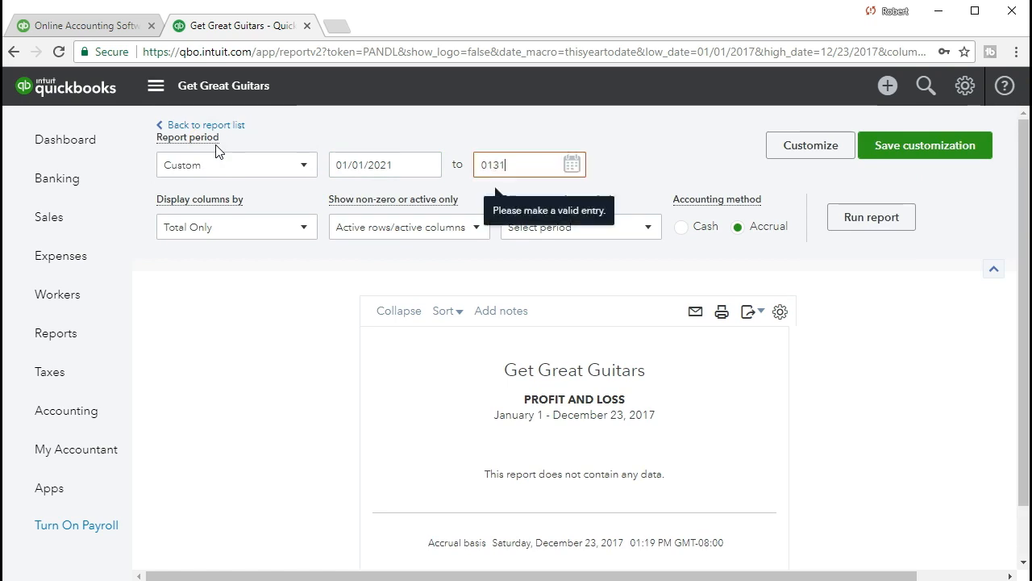
pyautogui.press('Tab')
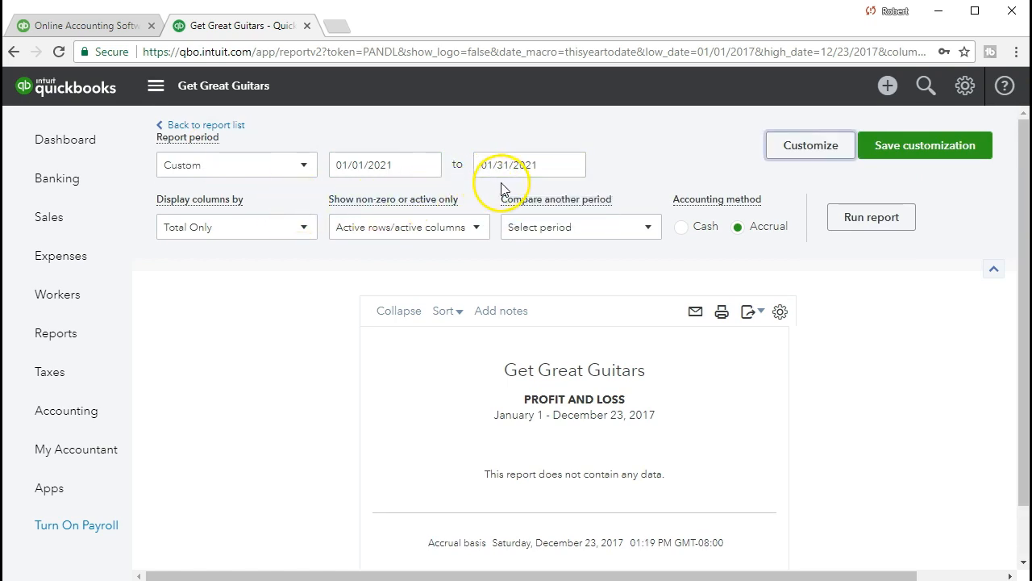
pyautogui.click(857, 221)
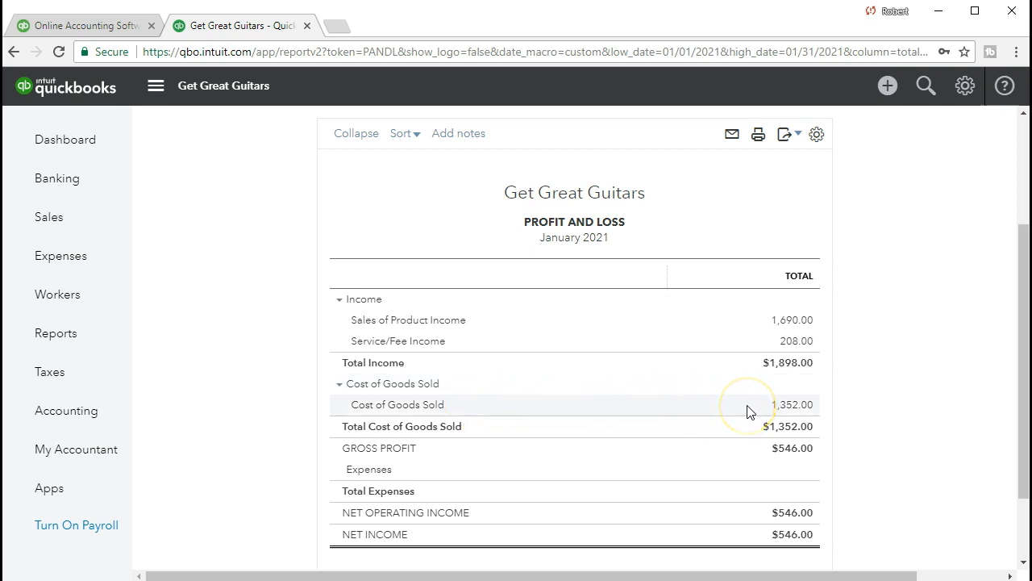
# Step: Drill into January's $1,352.00 cost of goods sold and open invoice #1008 from its 400.00 line
pyautogui.click(790, 407)
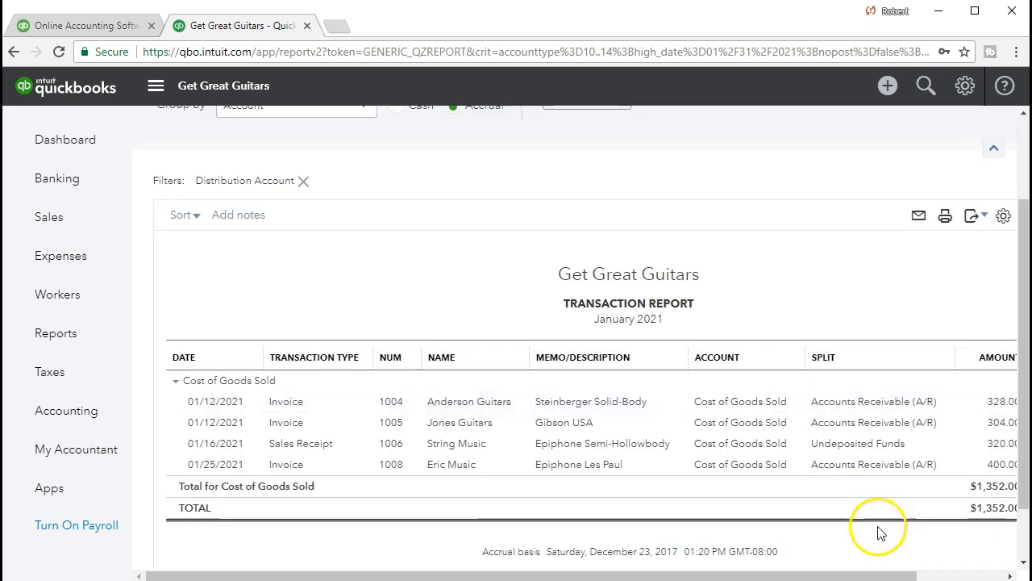
pyautogui.moveTo(892, 575); pyautogui.dragTo(991, 574)
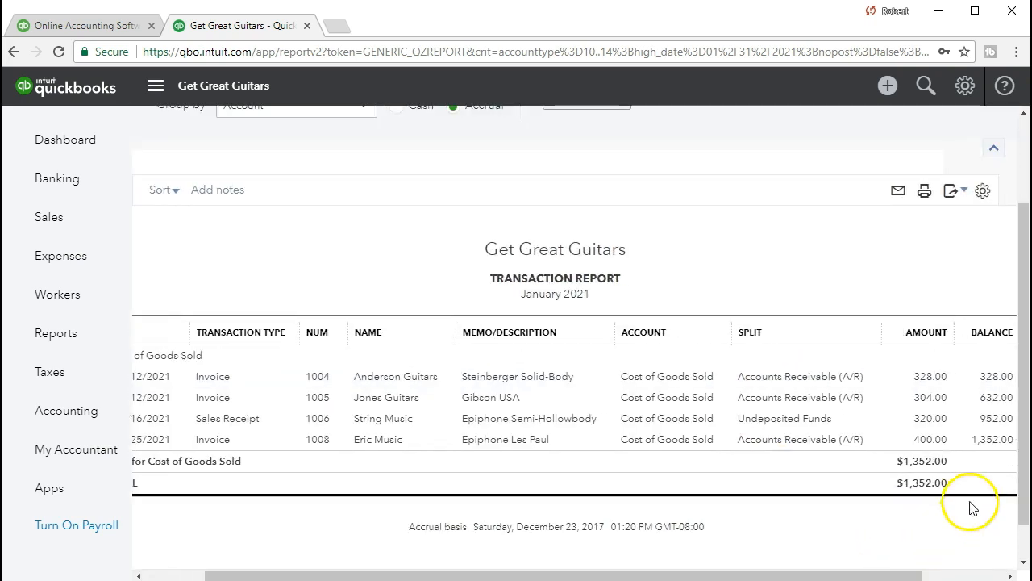
pyautogui.click(934, 441)
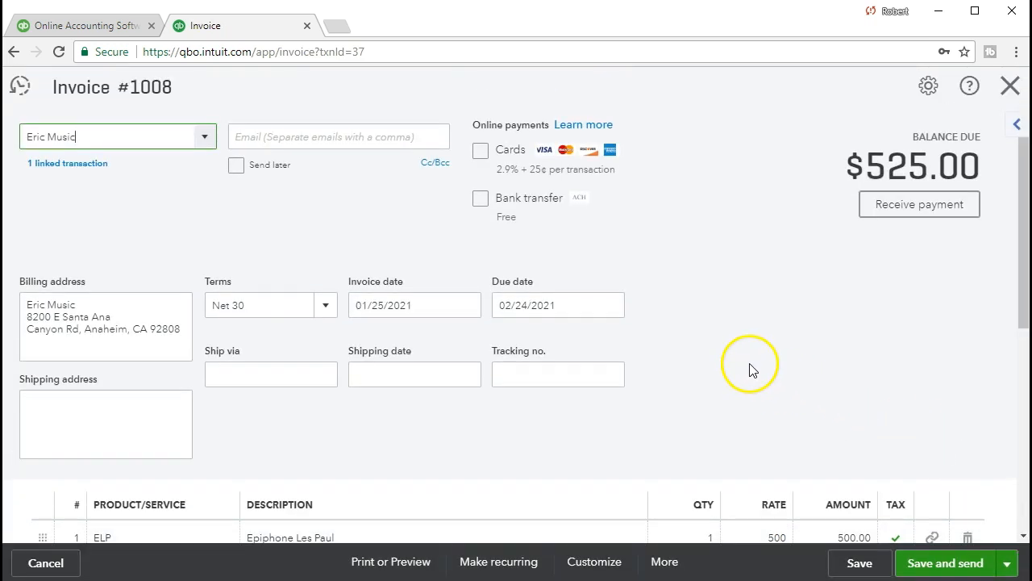
# Step: Check invoice #1008's line items and totals, then close it to return to the Cost of Goods Sold transactions
pyautogui.scroll(-3, 749, 368)
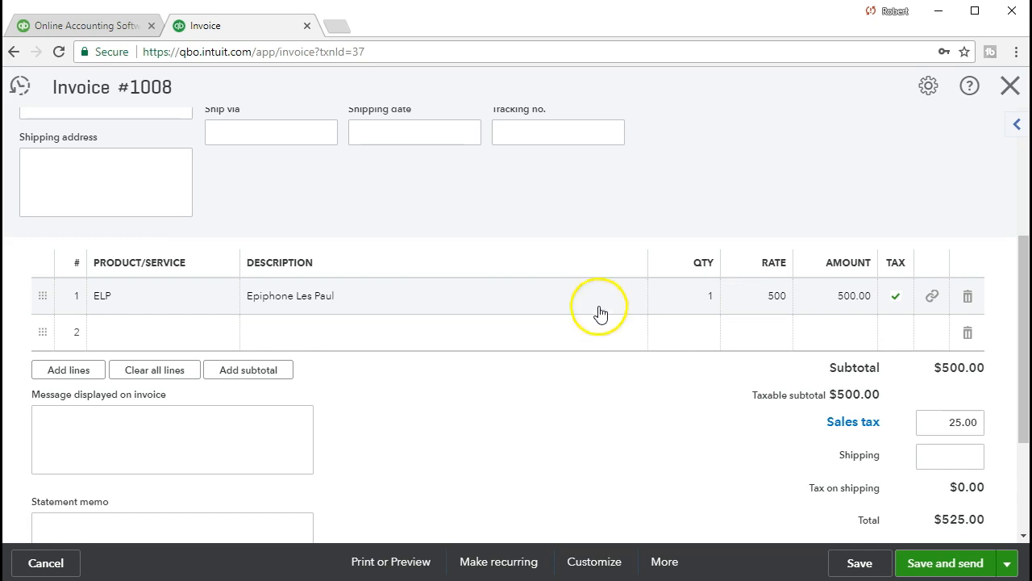
pyautogui.click(1005, 93)
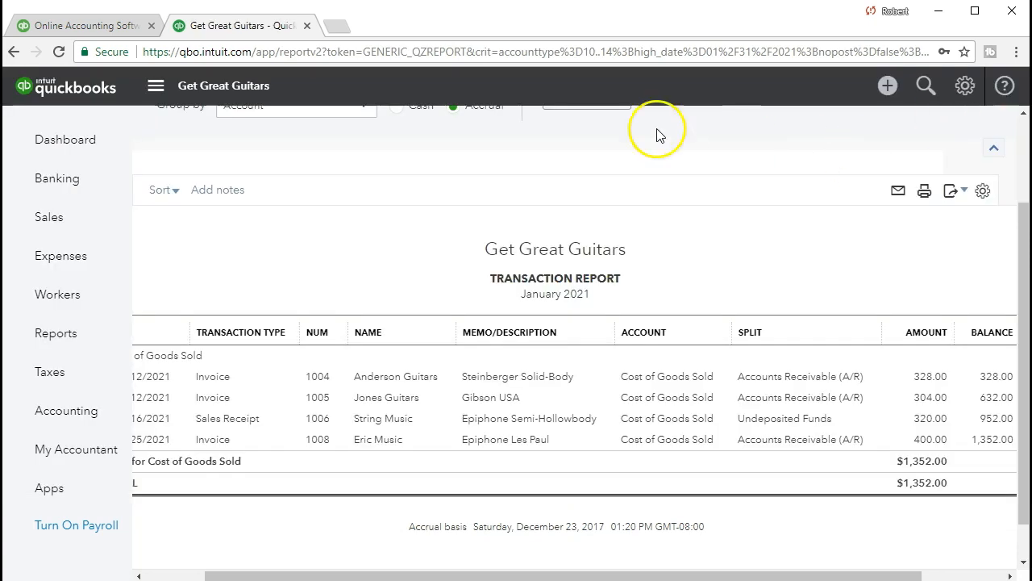
pyautogui.scroll(2, 346, 245)
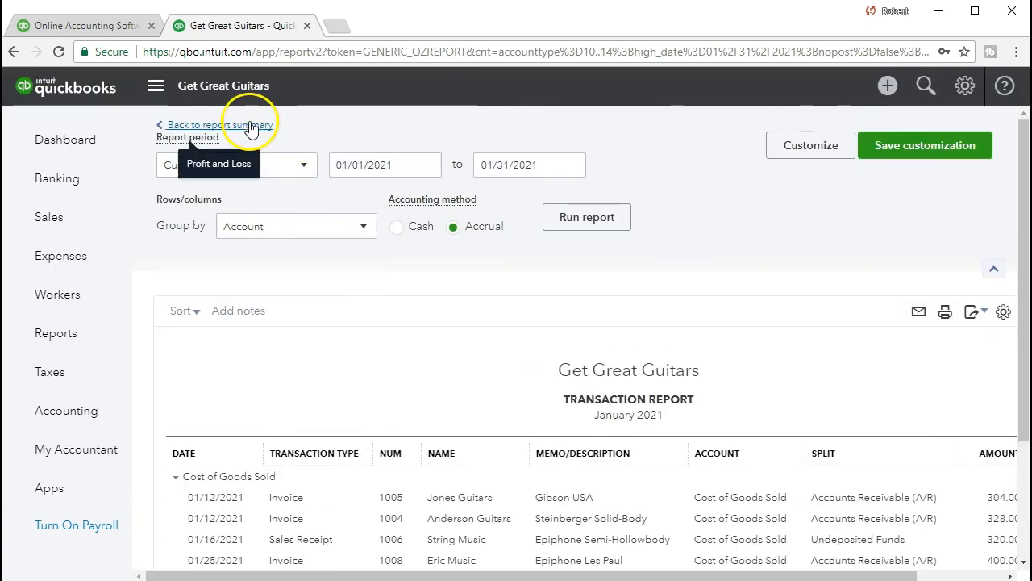
# Step: Go back to the January 2021 Profit and Loss summary showing $546.00 net income
pyautogui.click(252, 126)
pyautogui.scroll(-2, 517, 345)
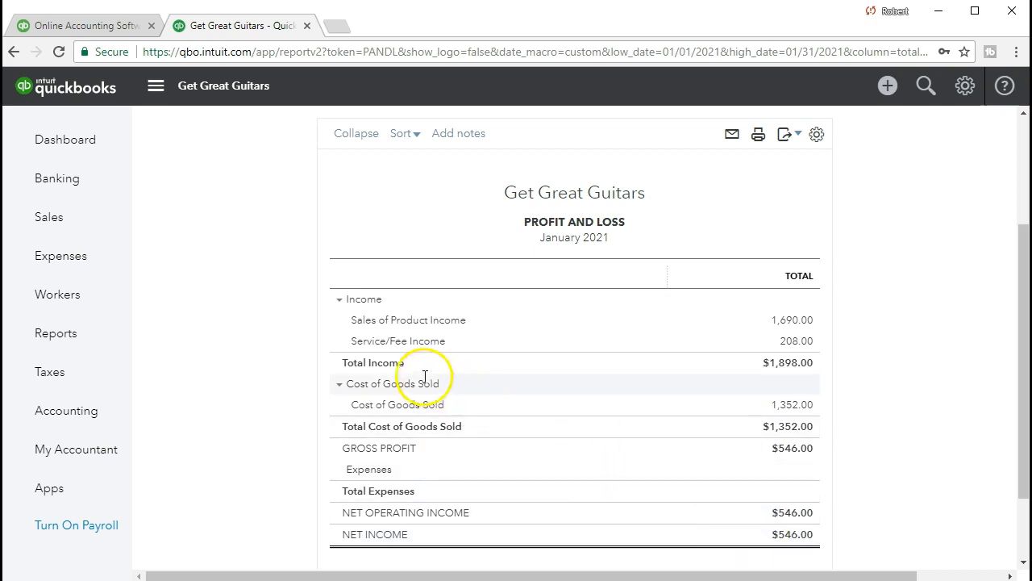
# Step: Bring up the Products and Services list and find the ELP item at price 500, cost 400
pyautogui.click(97, 231)
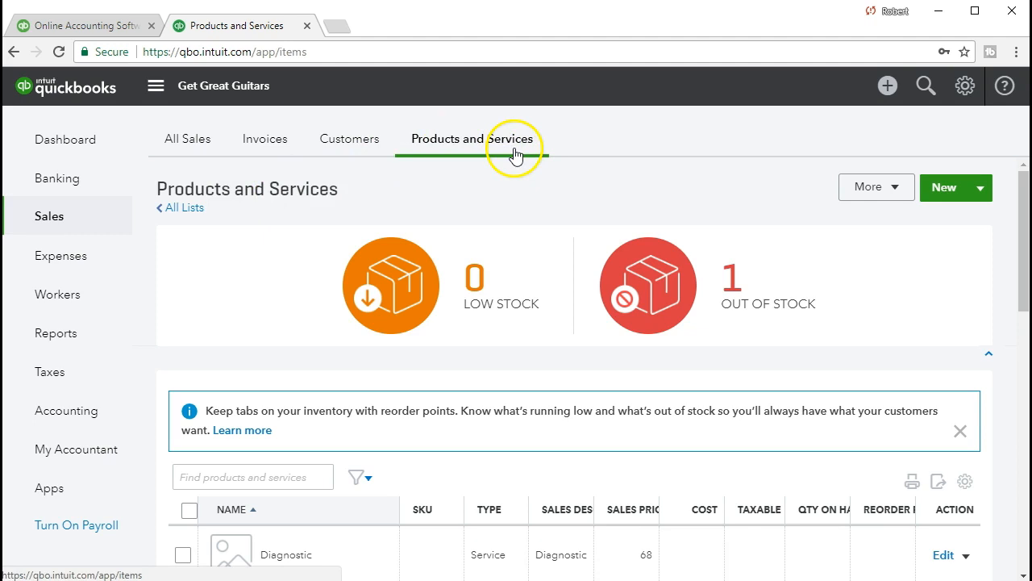
pyautogui.scroll(-3, 505, 202)
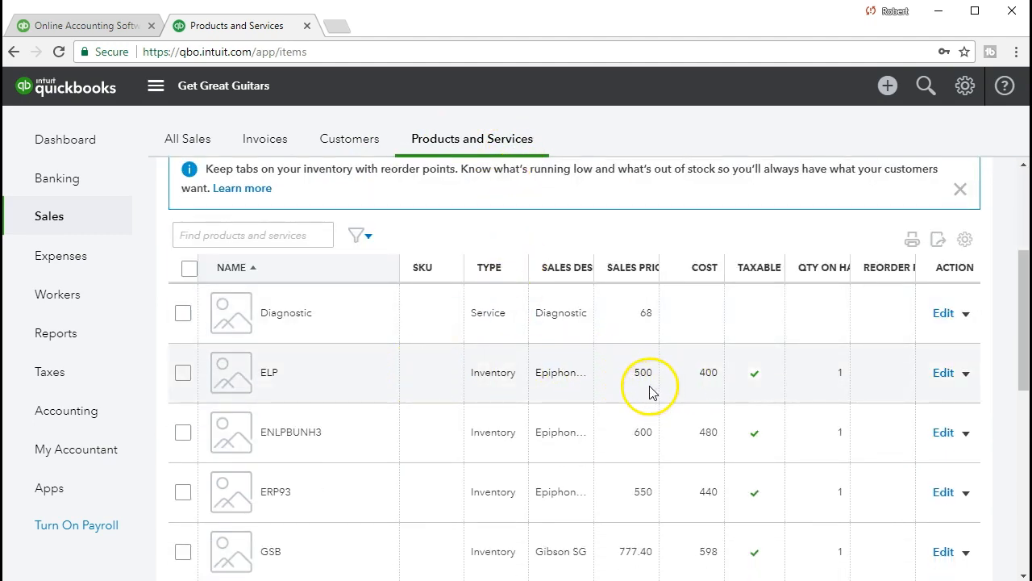
pyautogui.click(703, 373)
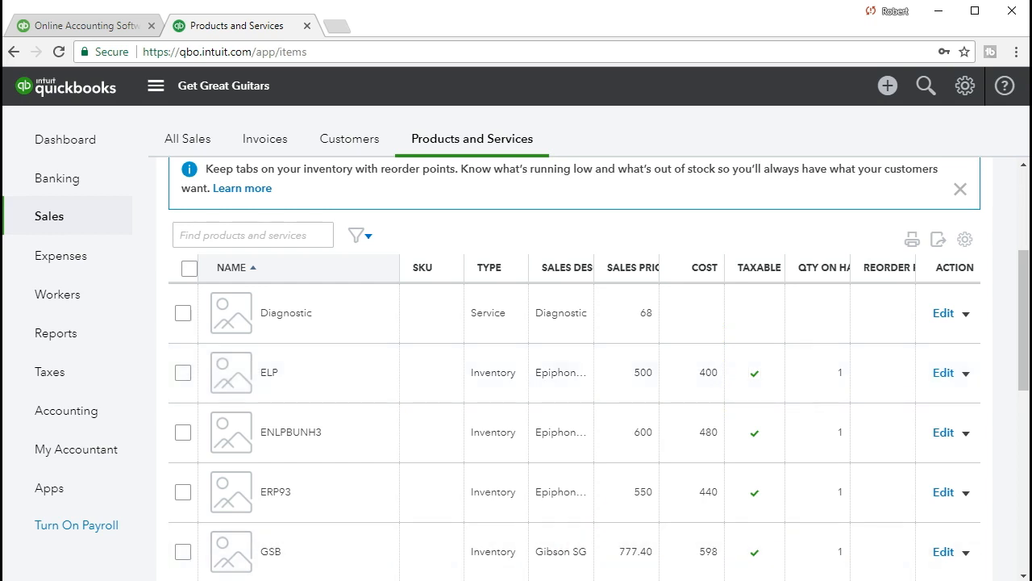